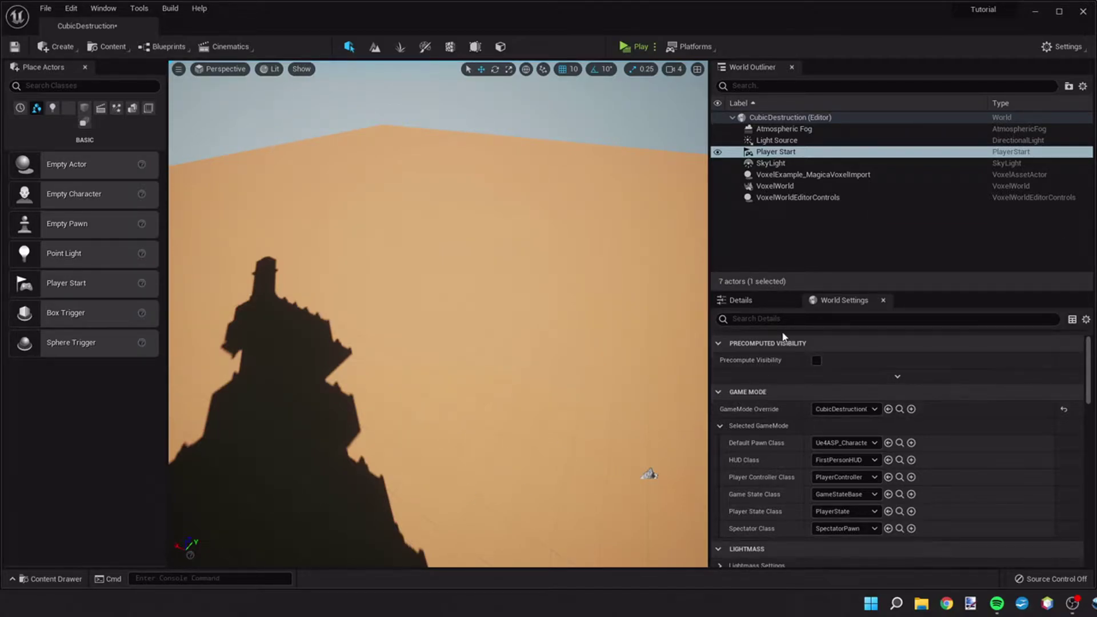
Open Ue4ASP_Character from the Content Drawer and pan to its input logic.
click(899, 443)
double_click(787, 505)
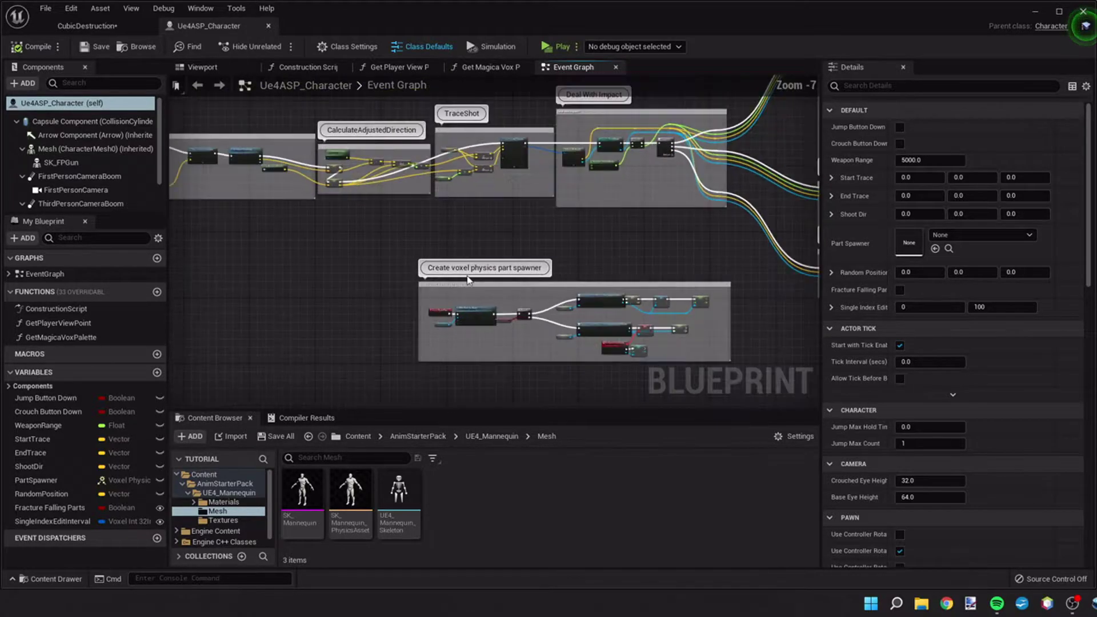
scroll(617, 313, down, 1)
scroll(549, 314, down, 1)
scroll(471, 314, down, 1)
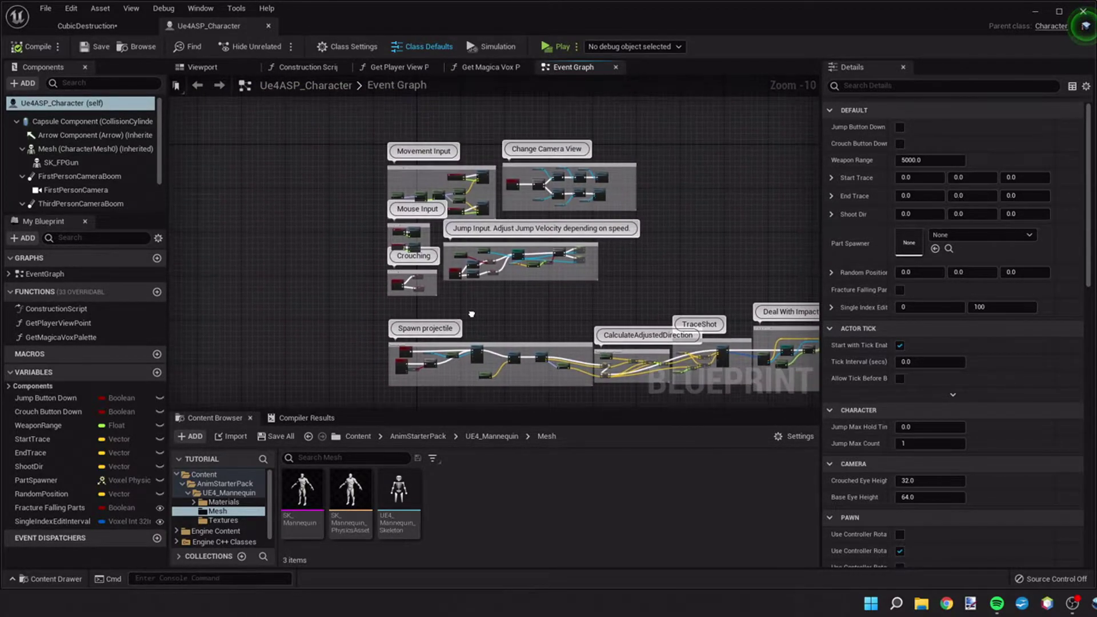
scroll(496, 323, up, 2)
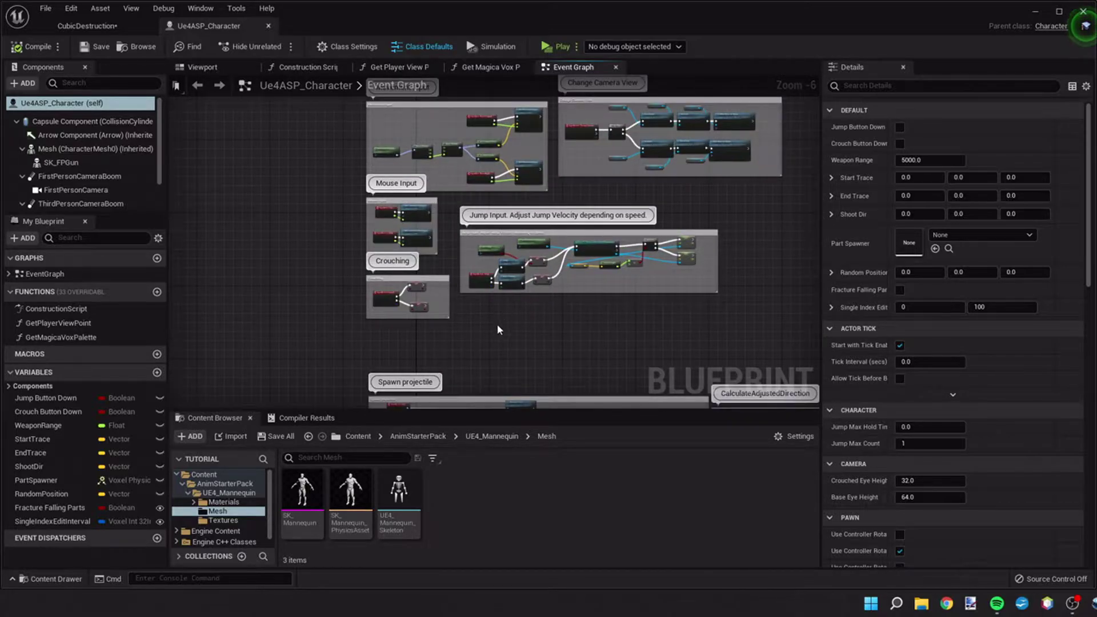
scroll(466, 327, up, 2)
scroll(468, 373, down, 1)
scroll(466, 370, up, 1)
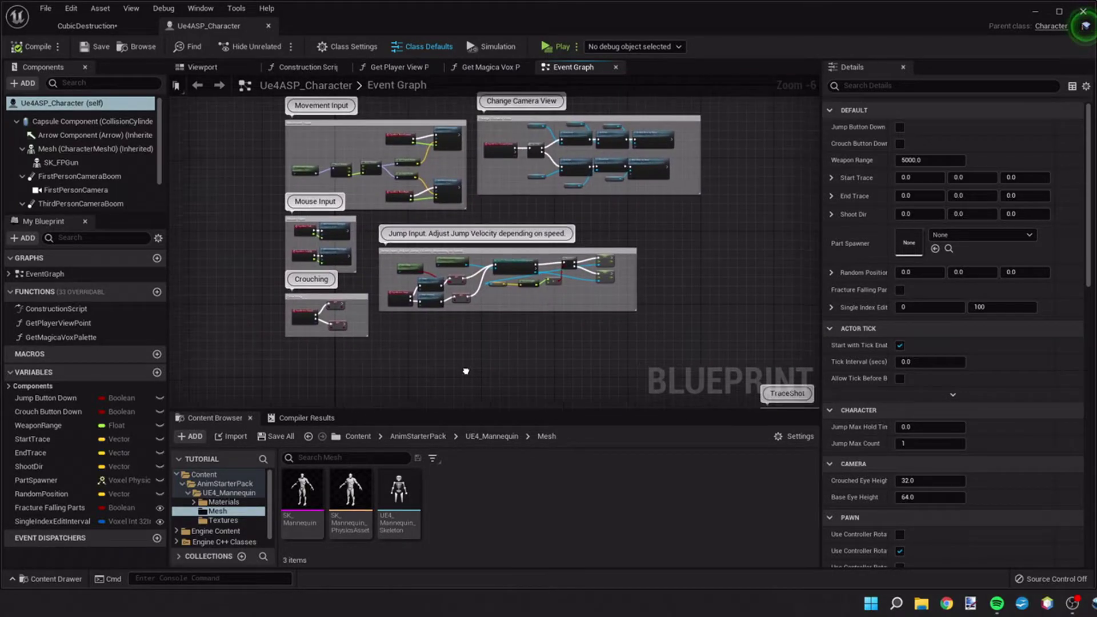
right_drag(448, 357, 454, 347)
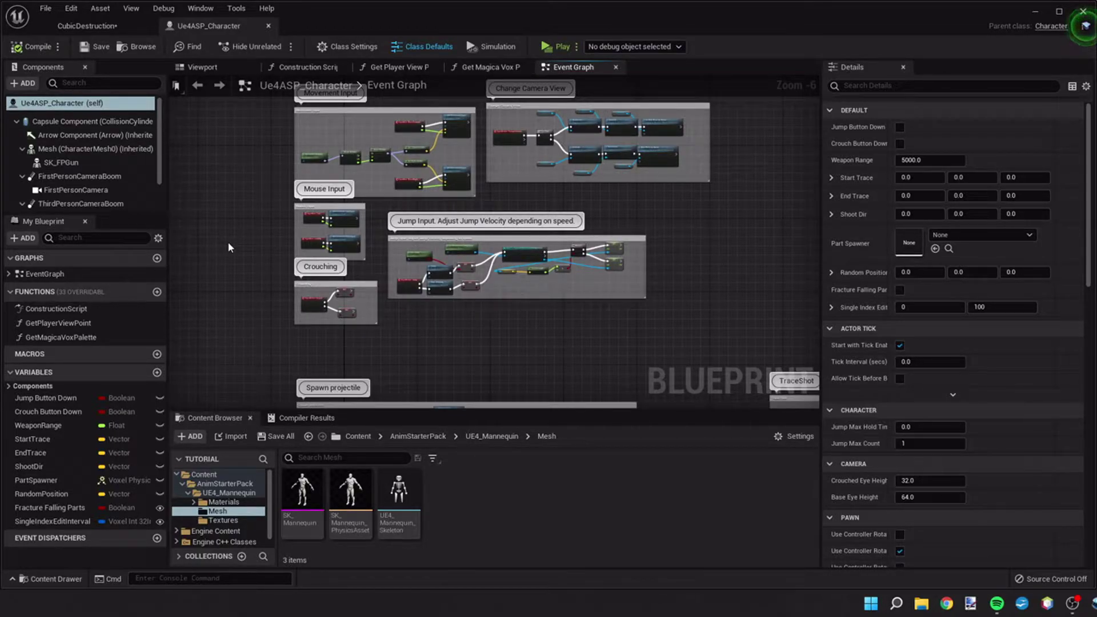
Add a 'Sprint' action mapping bound to Left Shift in Project Settings' Input section.
click(71, 8)
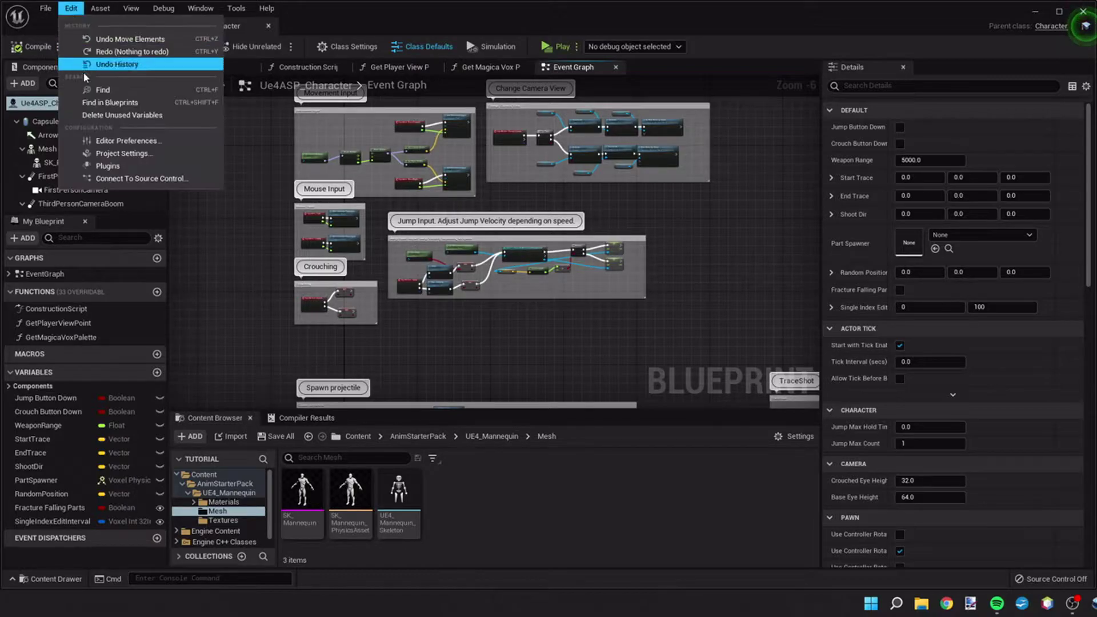
click(115, 153)
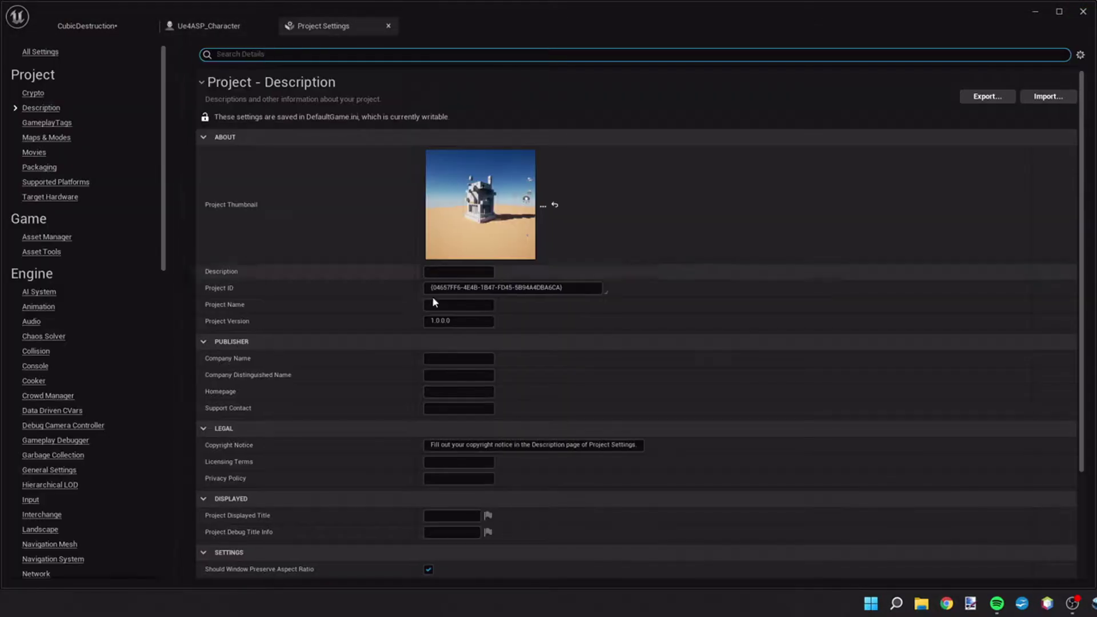
click(31, 501)
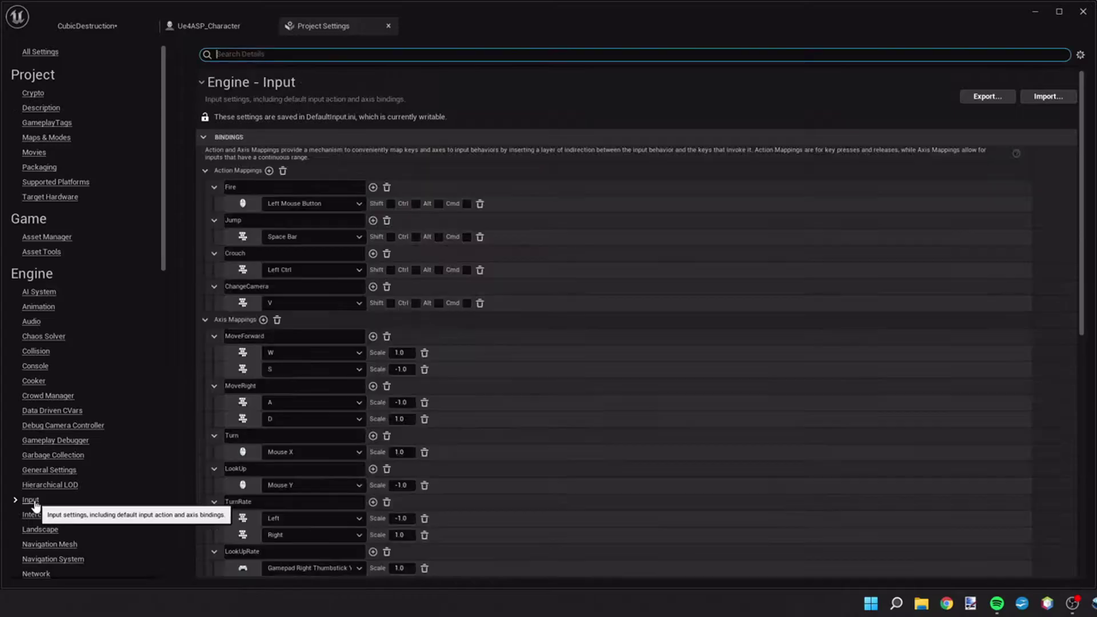
click(269, 172)
click(257, 319)
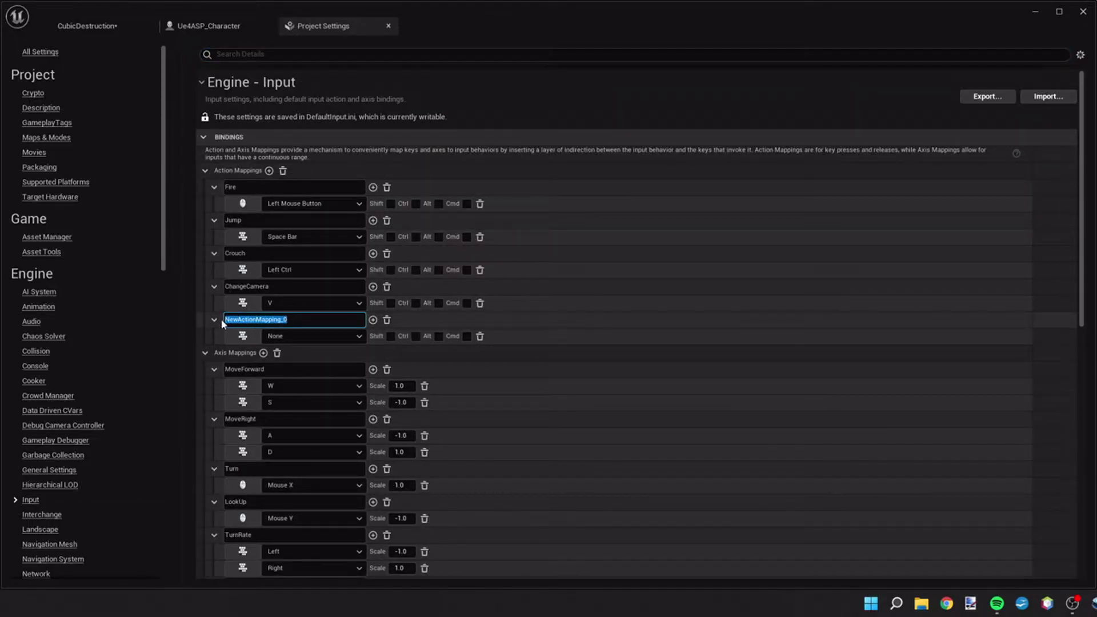
text(Sprint)
key(Return)
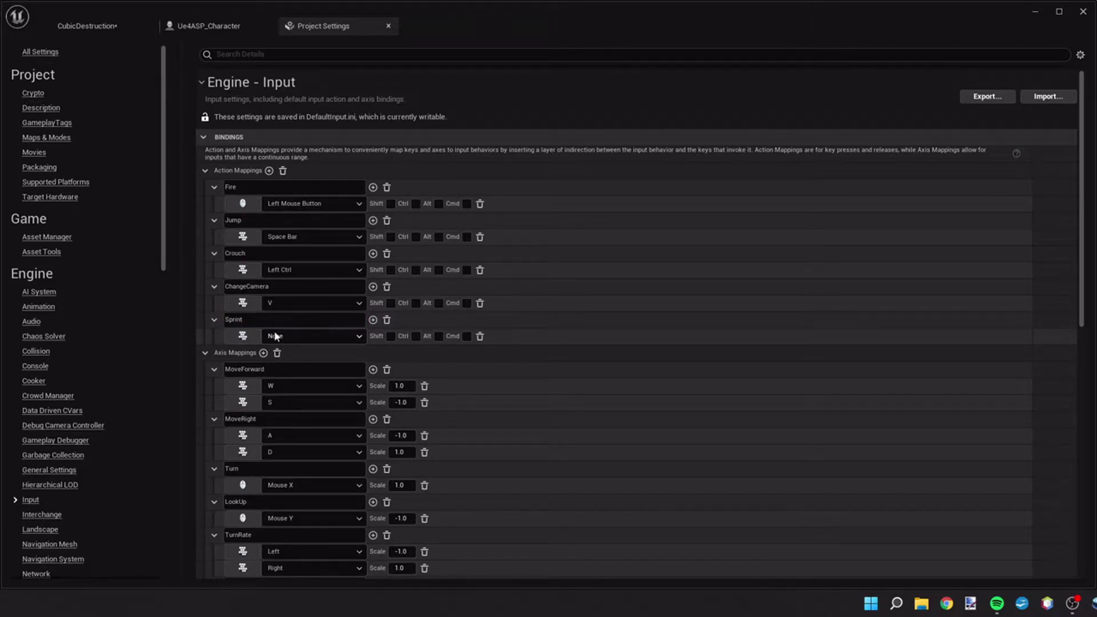
click(280, 337)
text(shift)
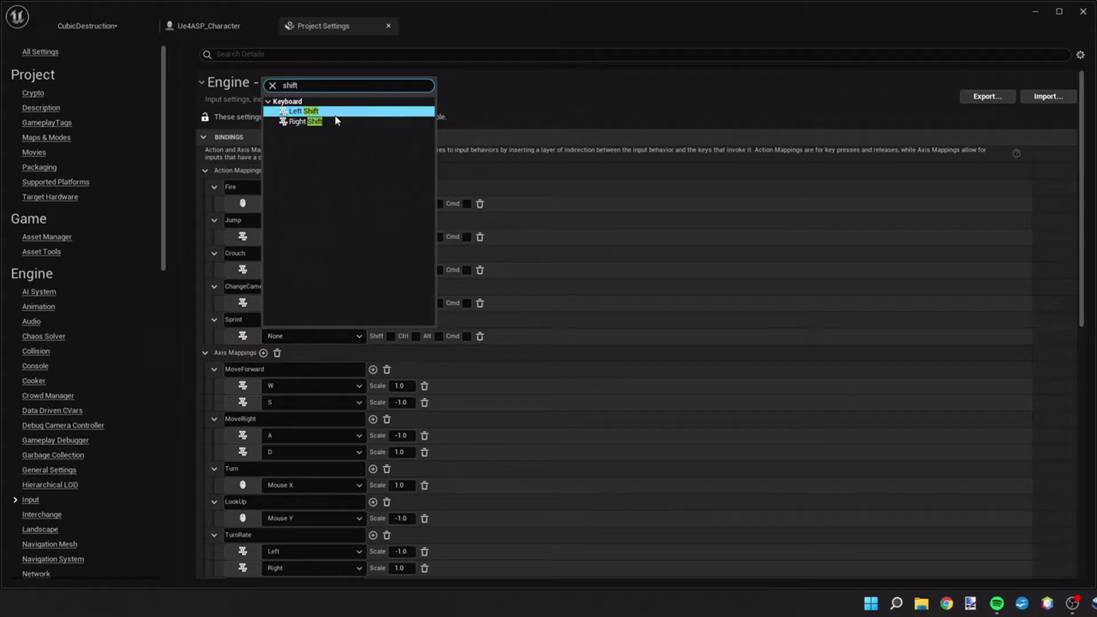
click(334, 111)
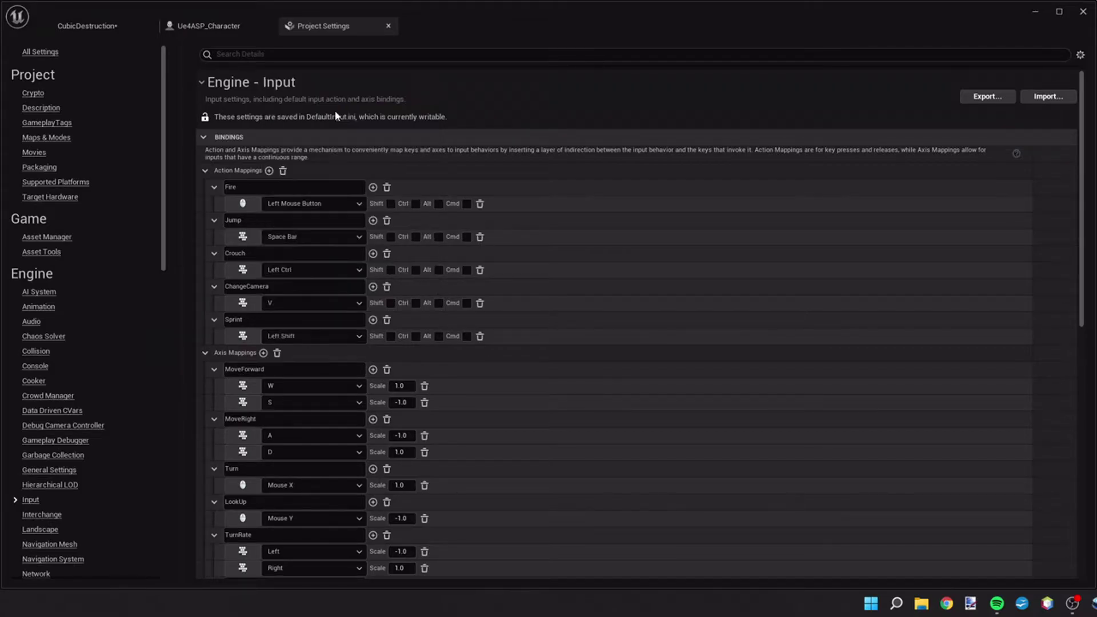
Close Project Settings and place an InputAction Sprint event below the crouching nodes.
click(388, 26)
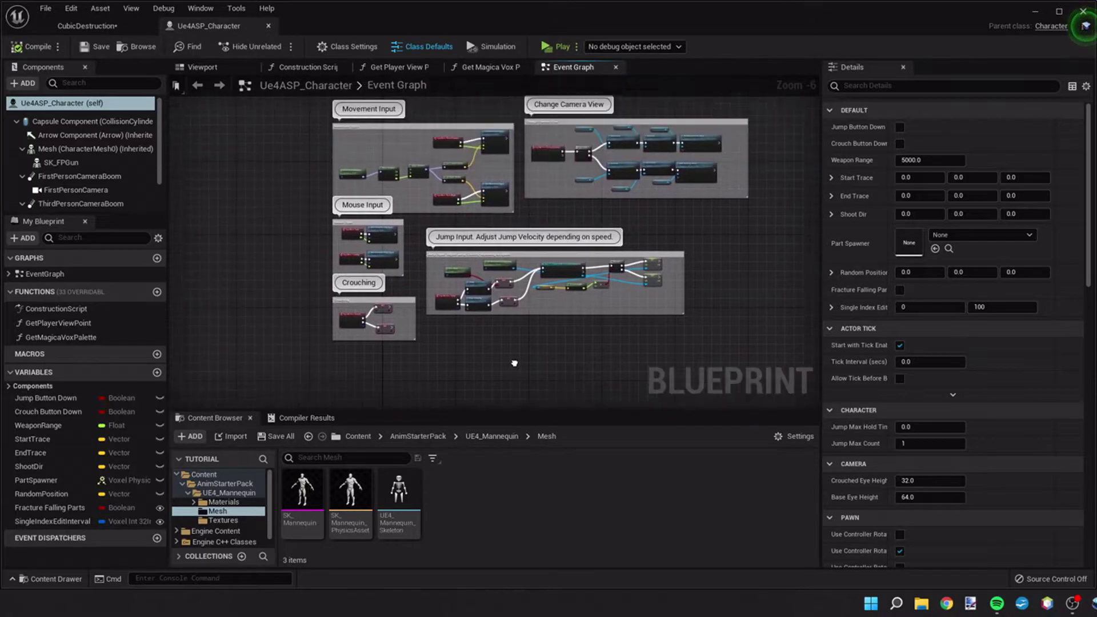
scroll(486, 369, up, 3)
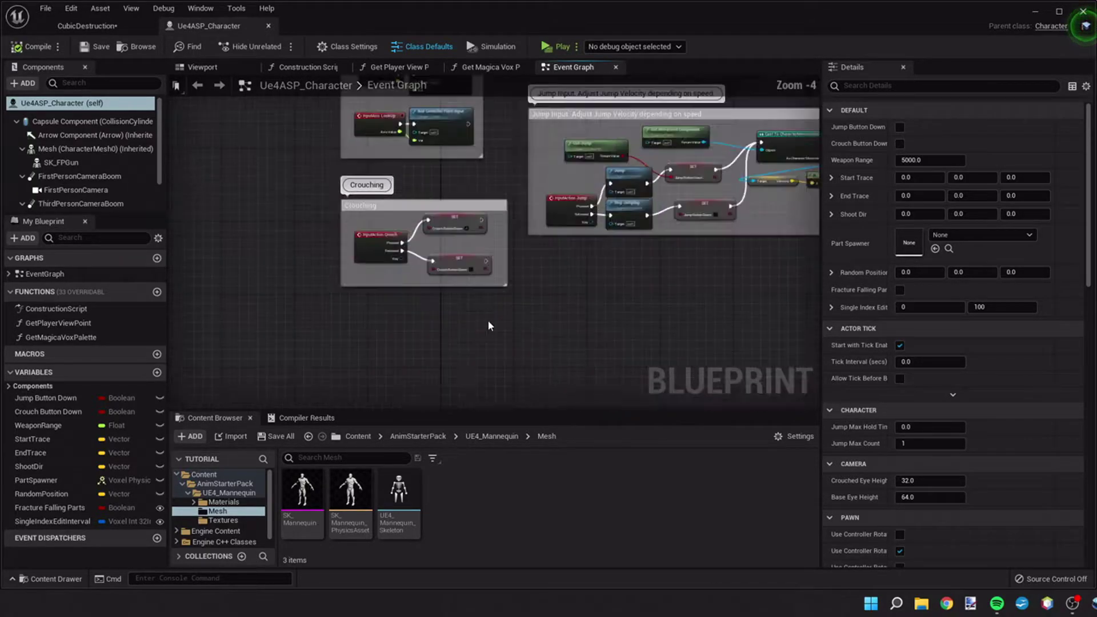
right_drag(532, 281, 478, 268)
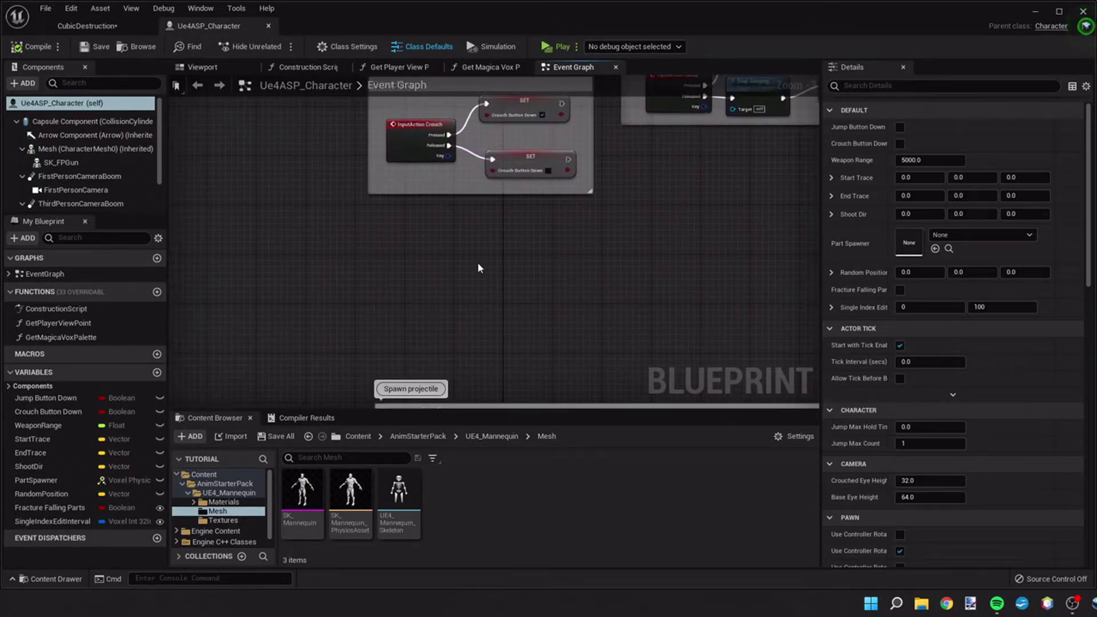
right_click(408, 267)
text(spr)
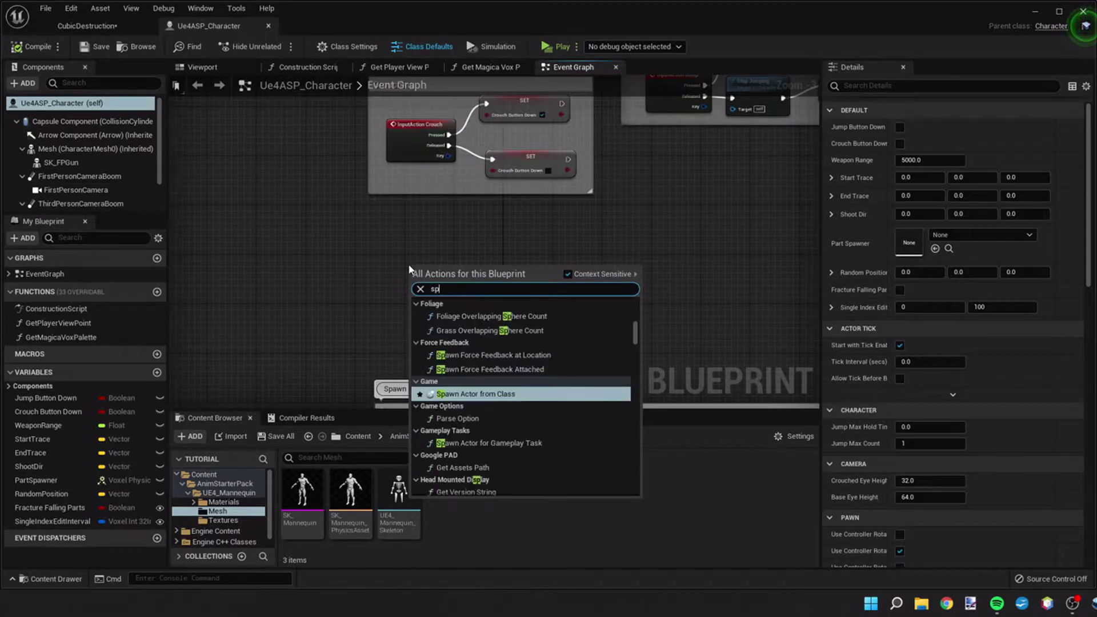
text(in)
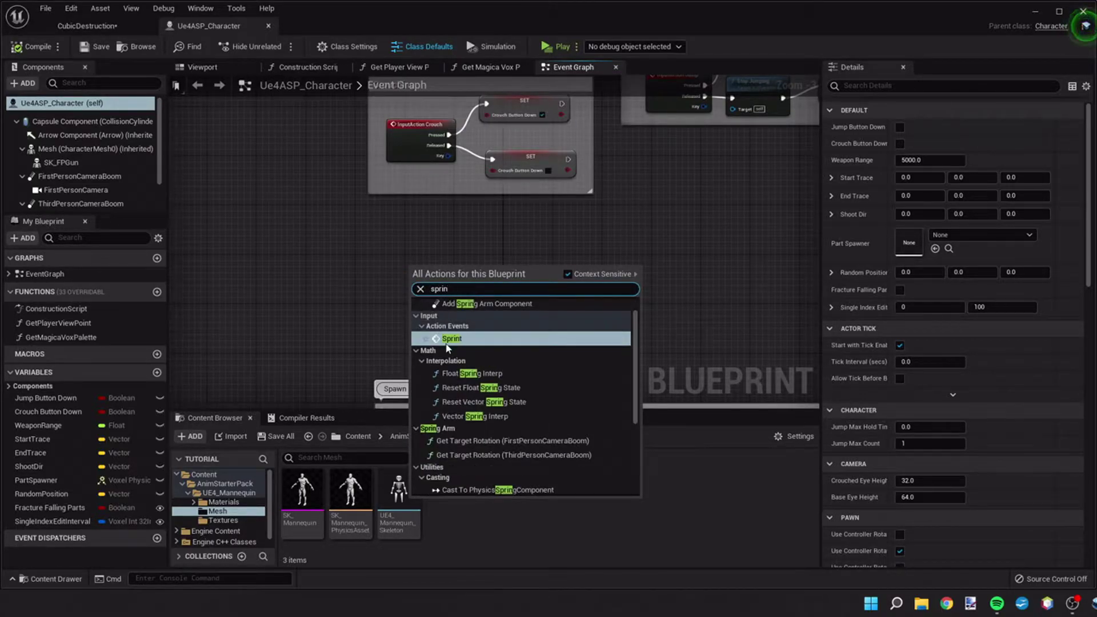
click(446, 338)
drag(438, 273, 399, 250)
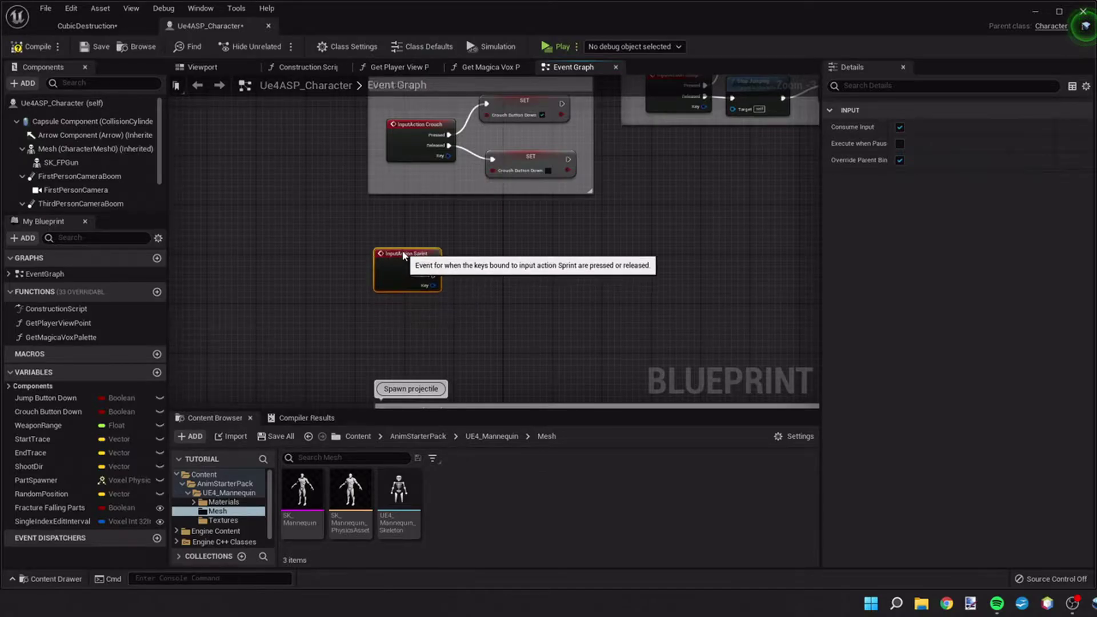
right_drag(484, 264, 457, 268)
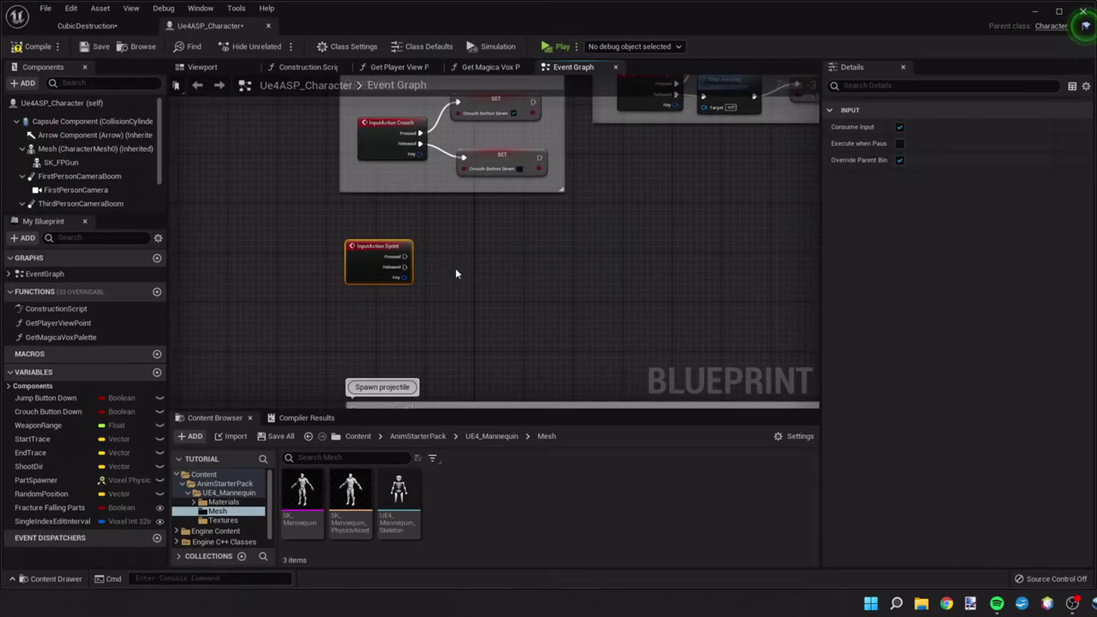
Search all possible actions for 'get charact' beside the Sprint event.
right_click(399, 315)
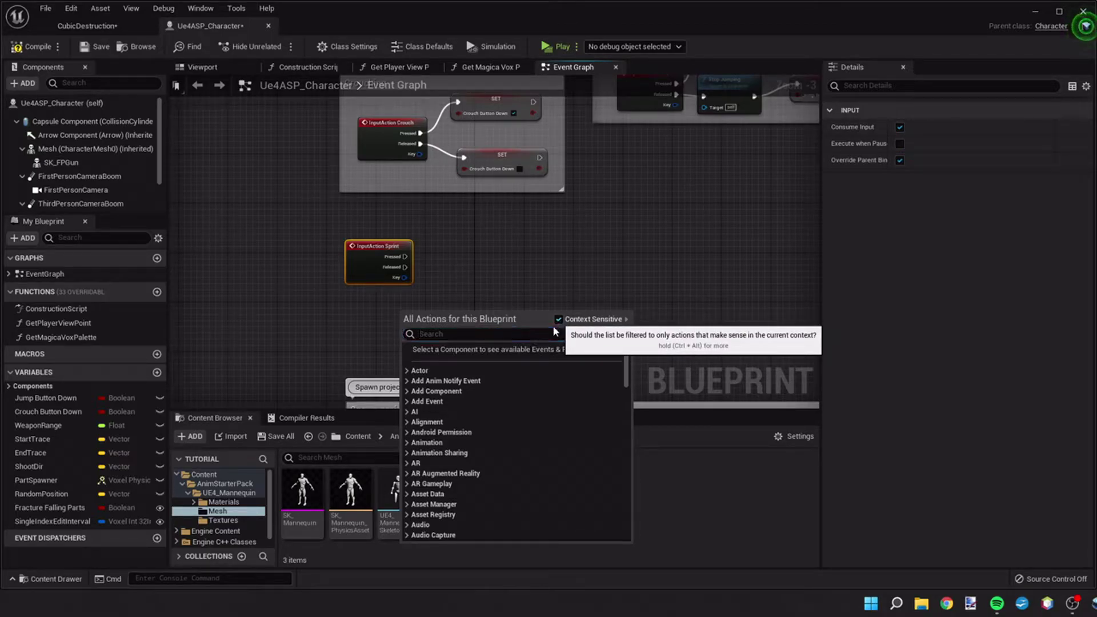
click(558, 319)
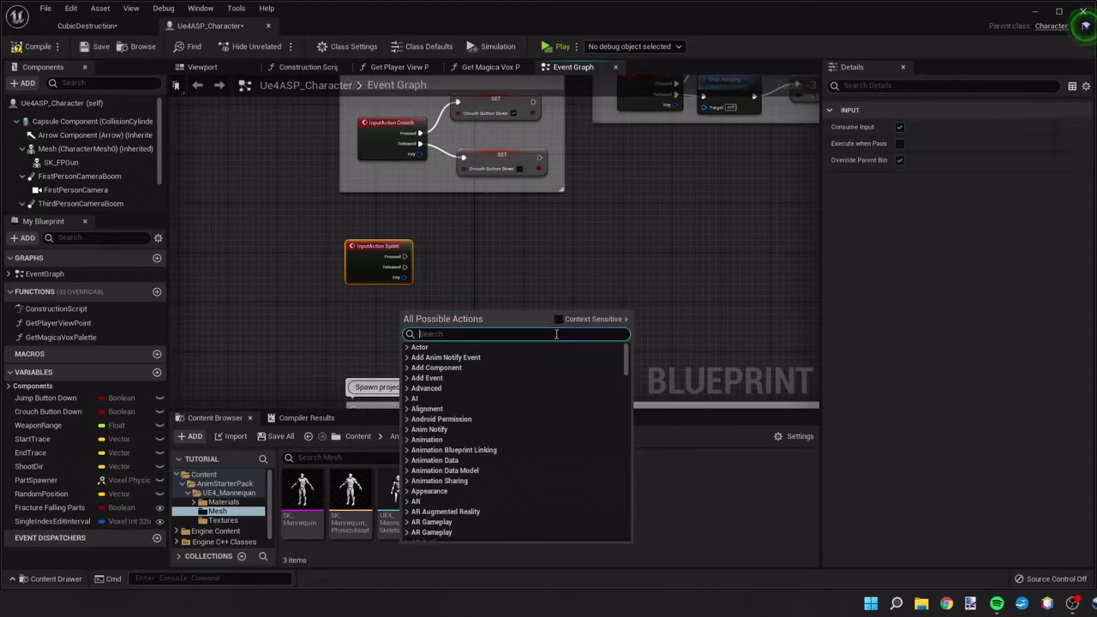
text(get)
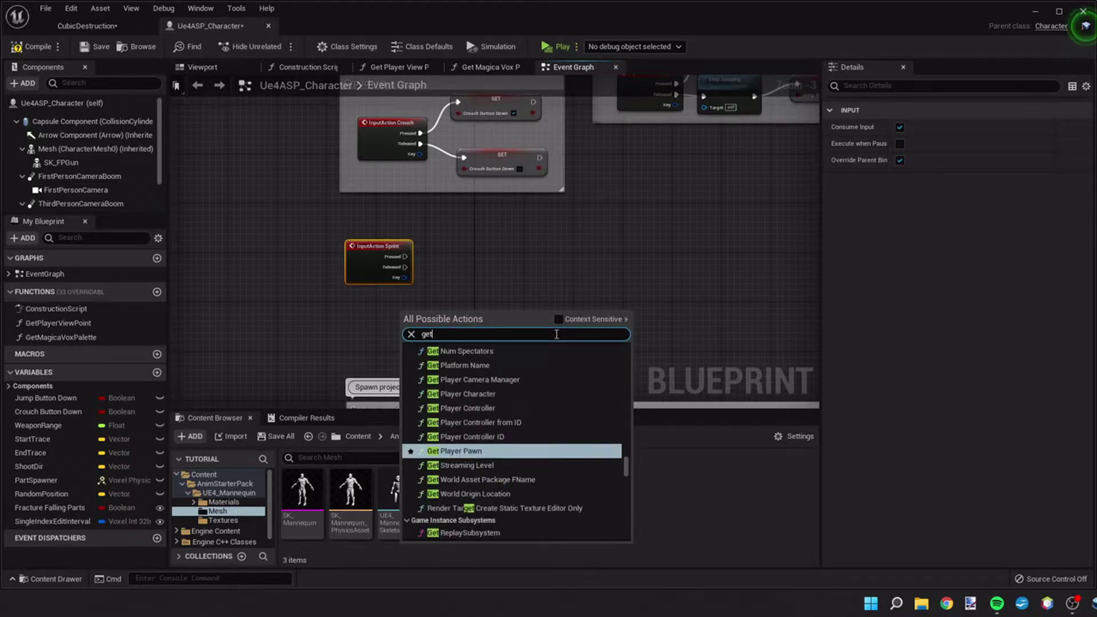
text( character)
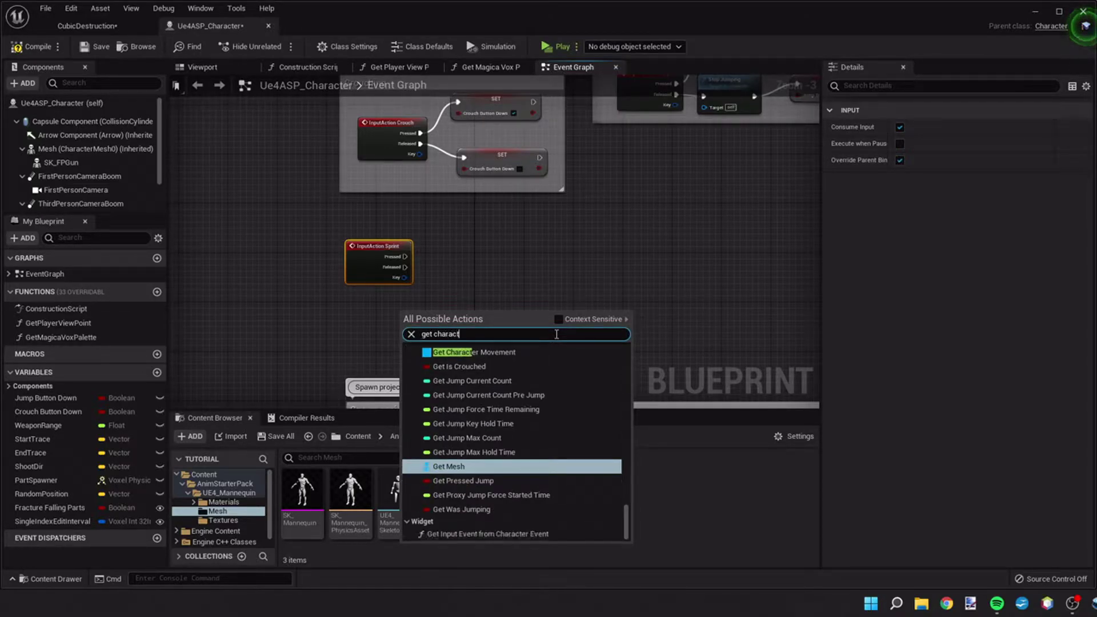
text( mo)
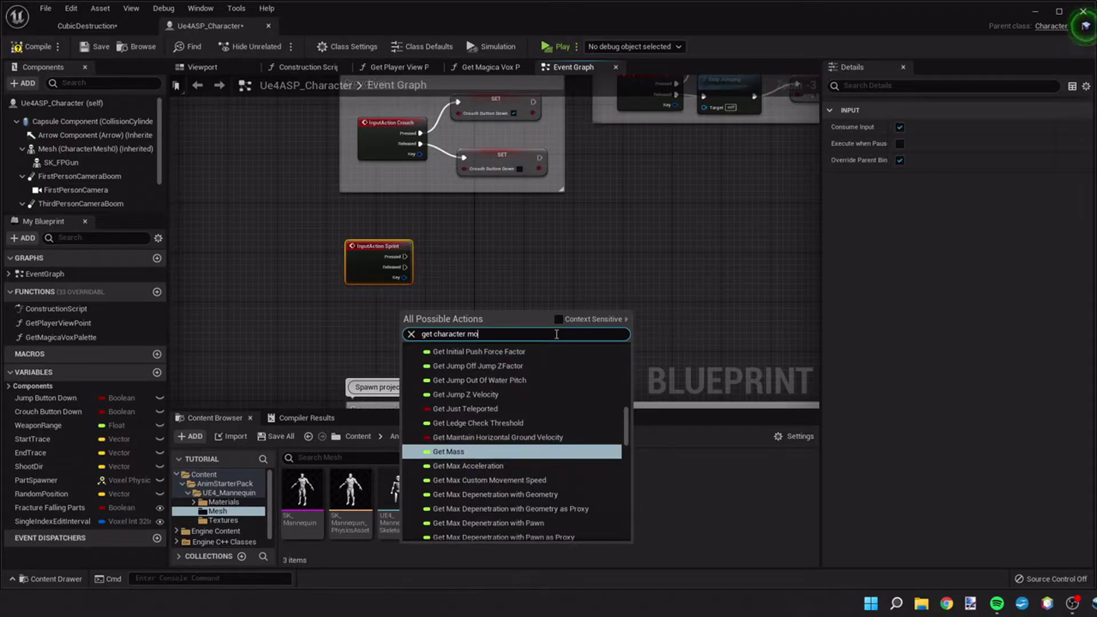
text(v)
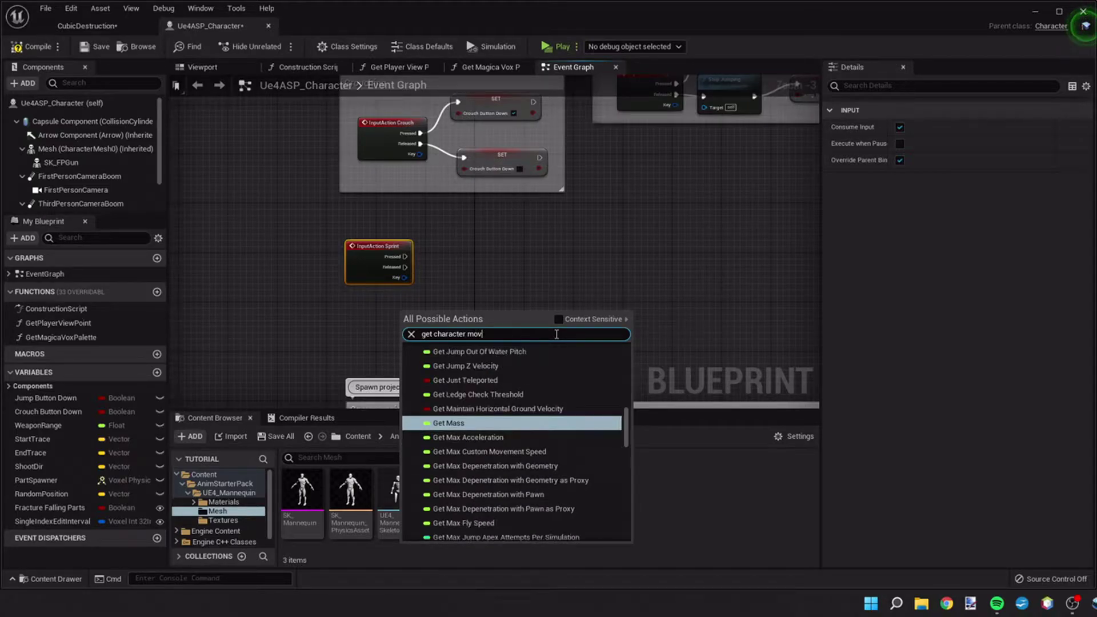
text(me)
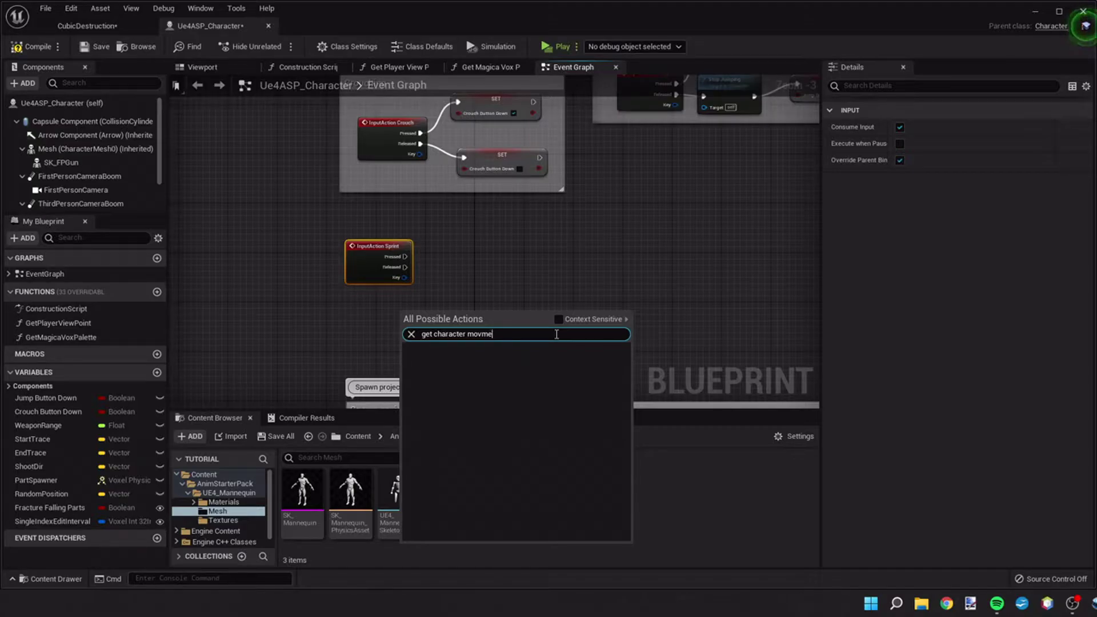
key(BackSpace)
key(BackSpace)
key(BackSpace)
key(BackSpace)
key(BackSpace)
key(BackSpace)
key(BackSpace)
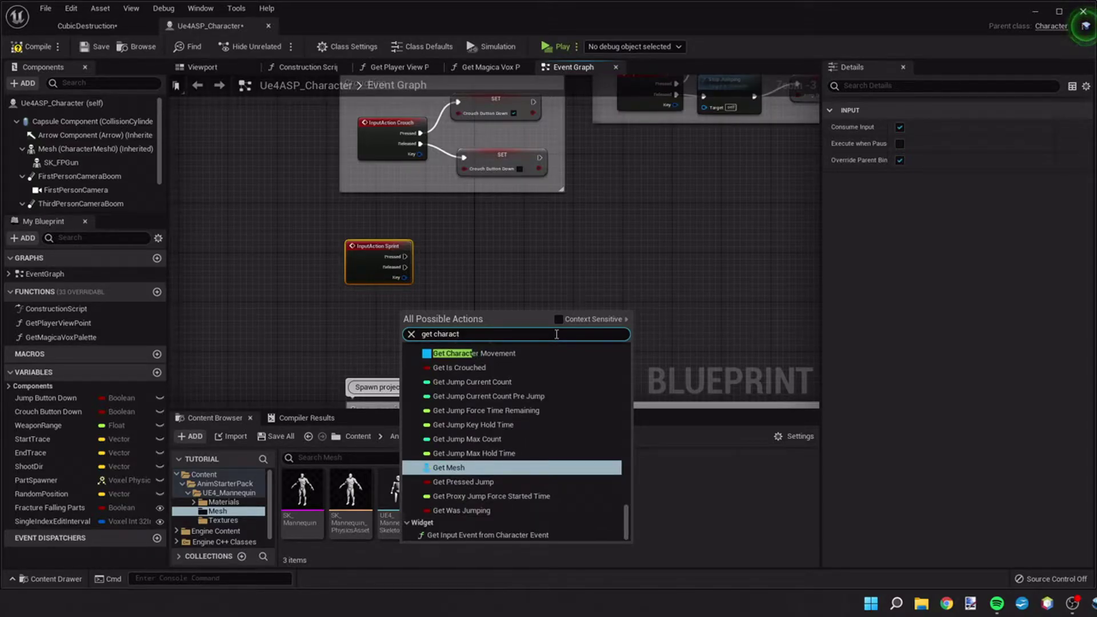
Add Get Character Movement with a Set Max Walk Speed node beside the Sprint event.
click(505, 353)
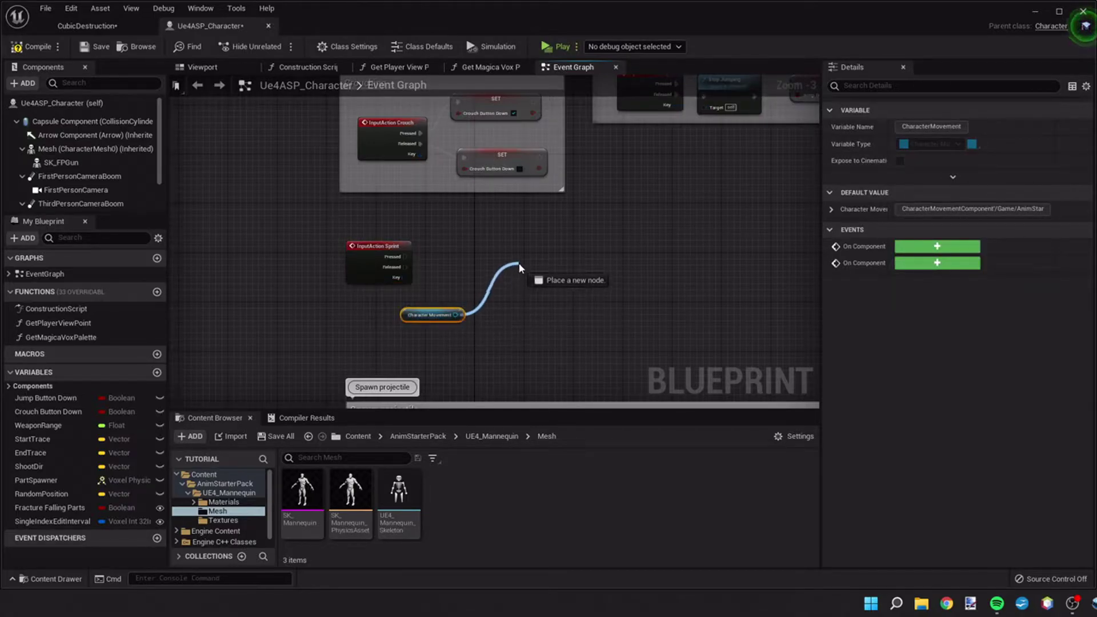
drag(461, 314, 518, 266)
text(set)
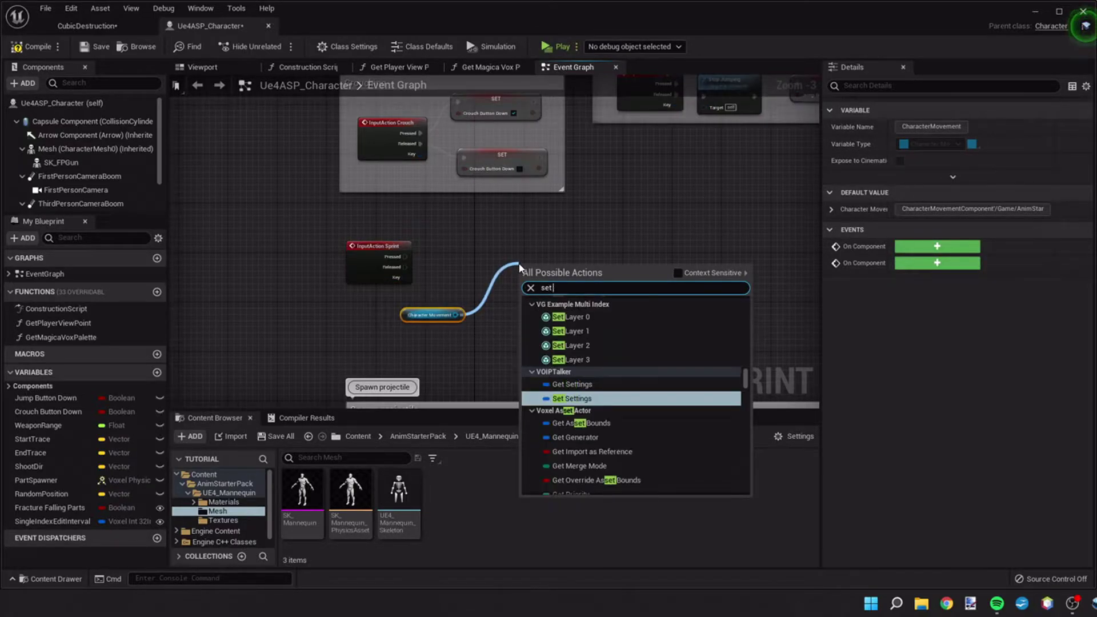
text( max walk)
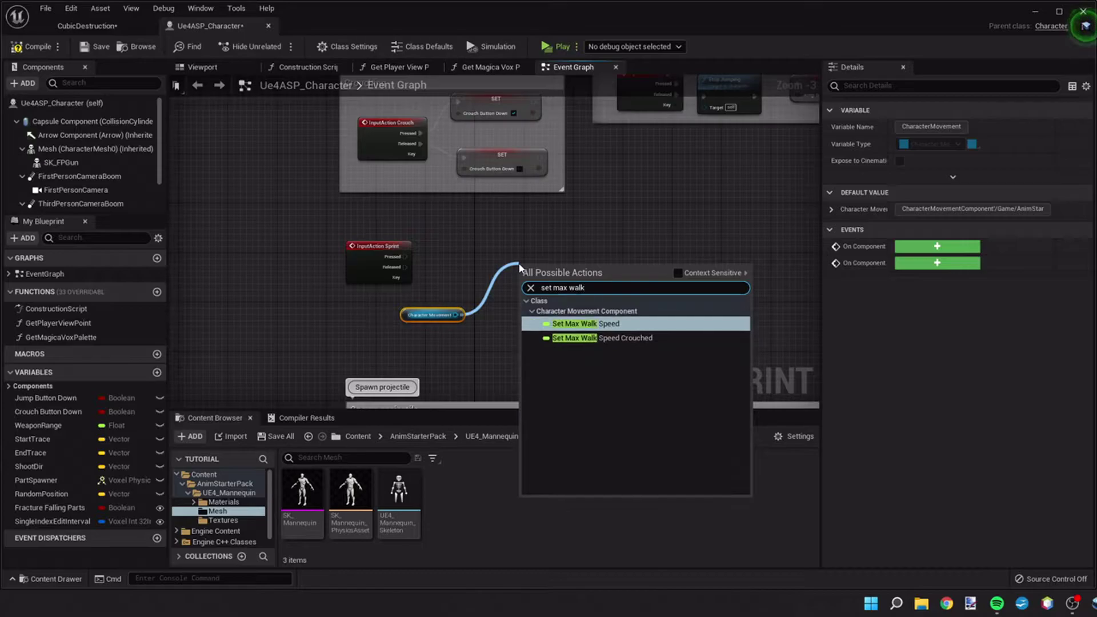
key(Return)
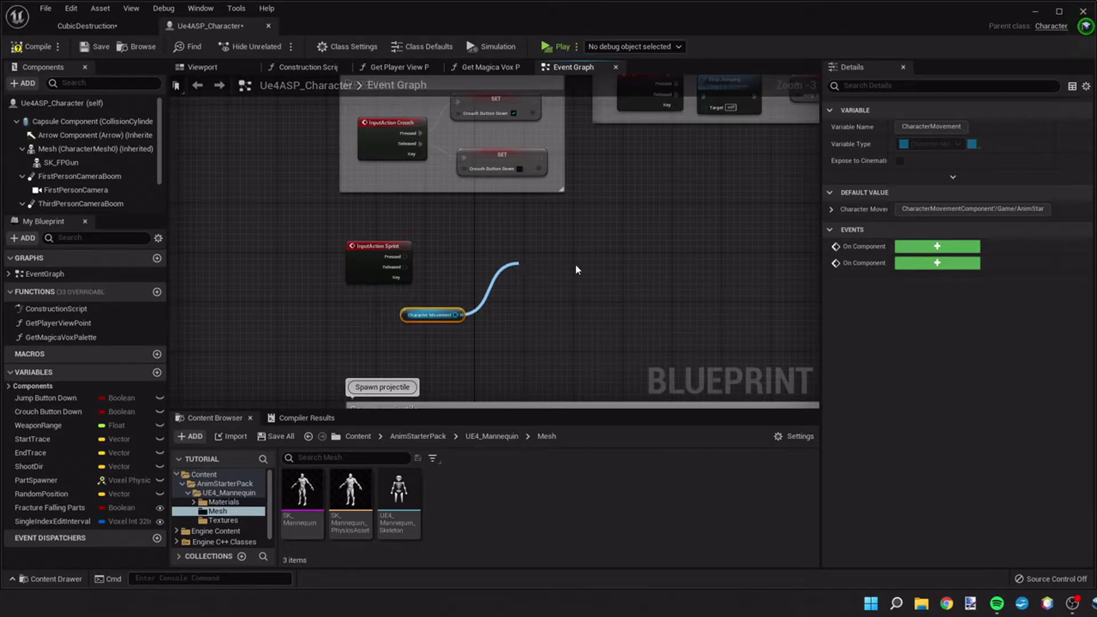
drag(563, 261, 529, 233)
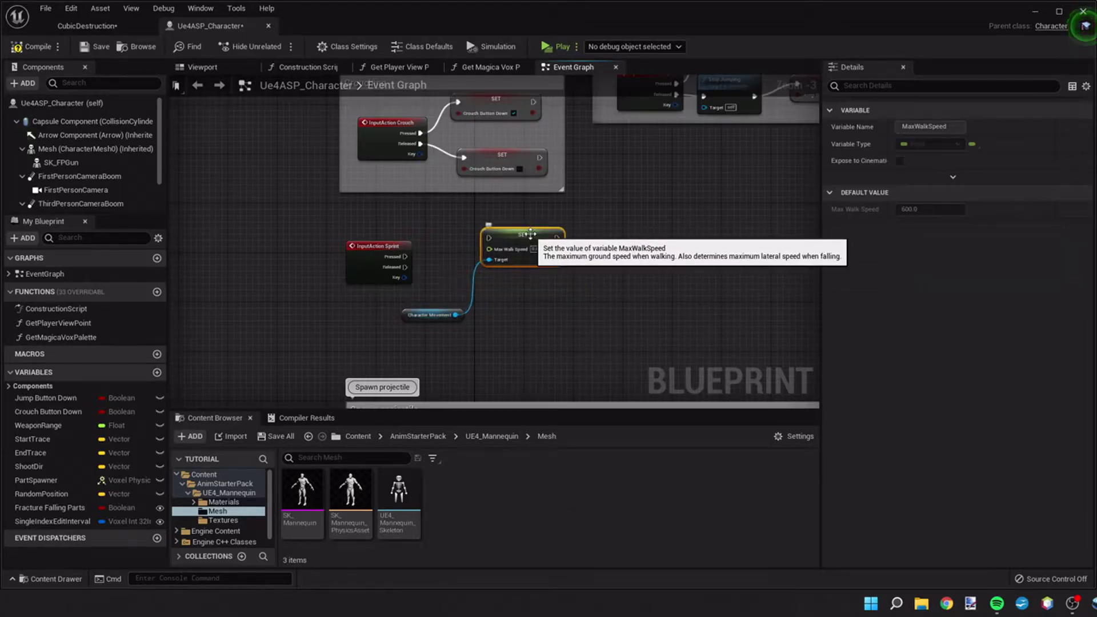
Duplicate the setter, target Character Movement, and wire Pressed and Released to the two setters.
key(ctrl+c)
key(ctrl+v)
drag(547, 275, 497, 281)
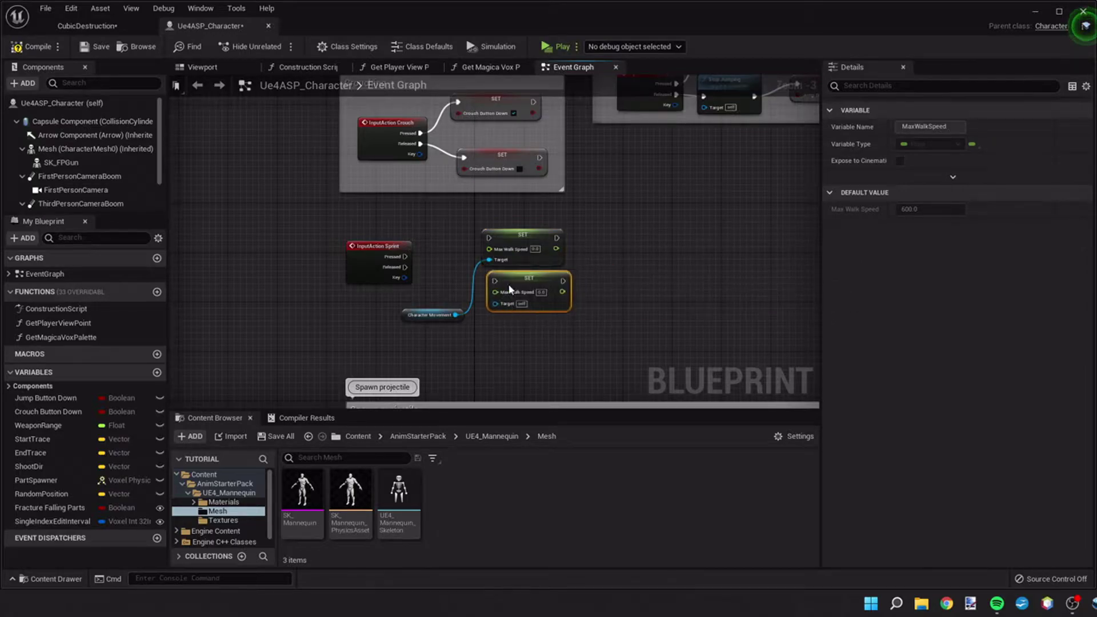
drag(457, 315, 488, 305)
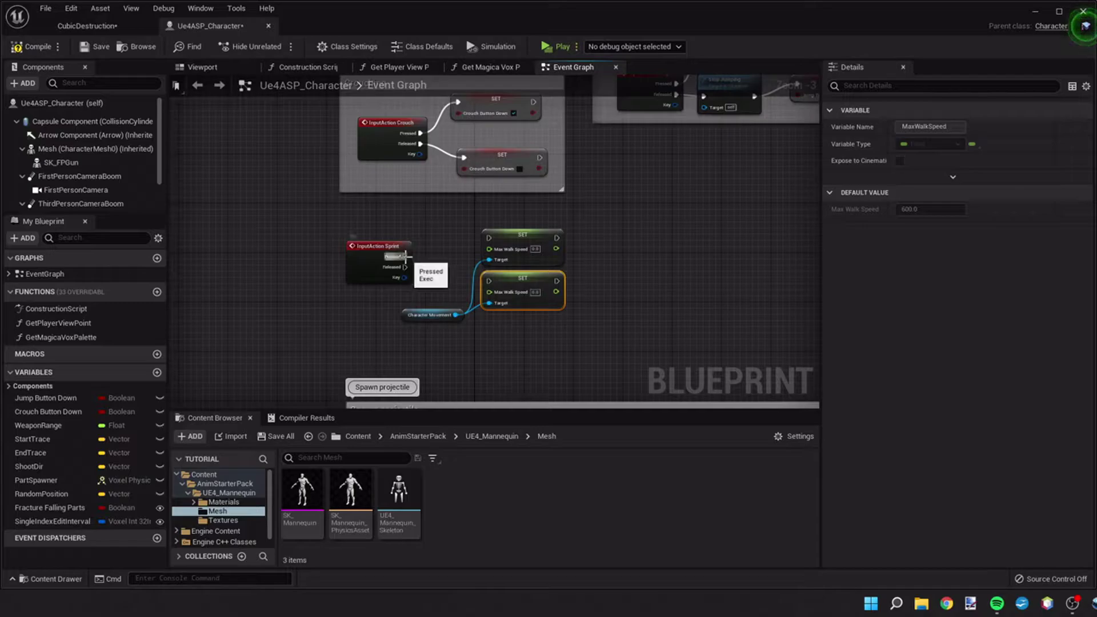
drag(408, 256, 490, 245)
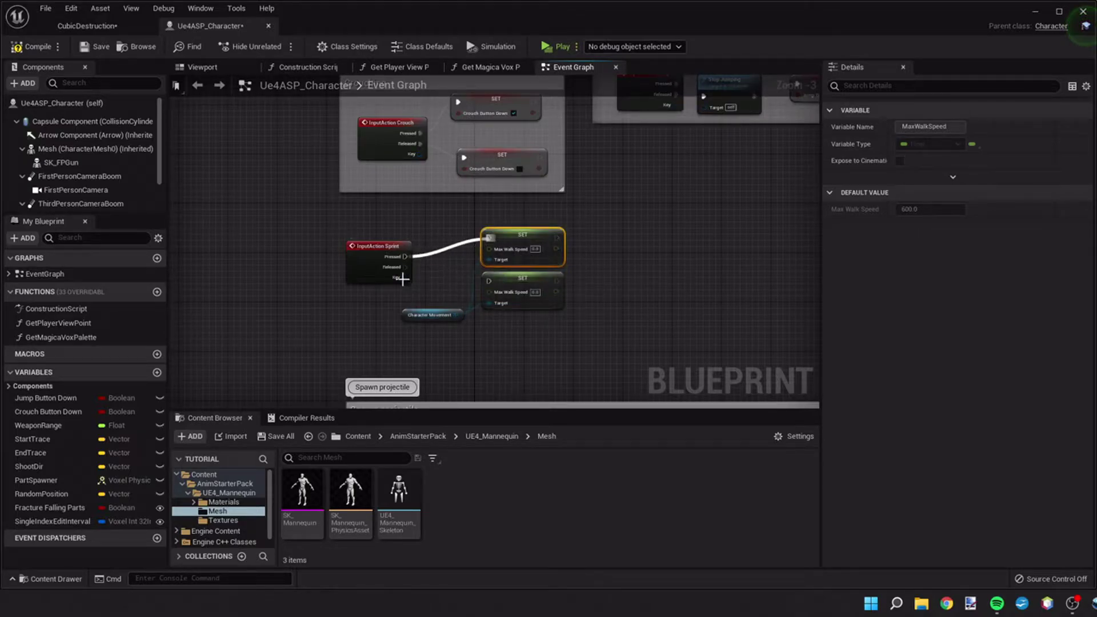
mouse_move(406, 267)
mouse_down()
mouse_move(504, 293)
mouse_move(488, 279)
mouse_up()
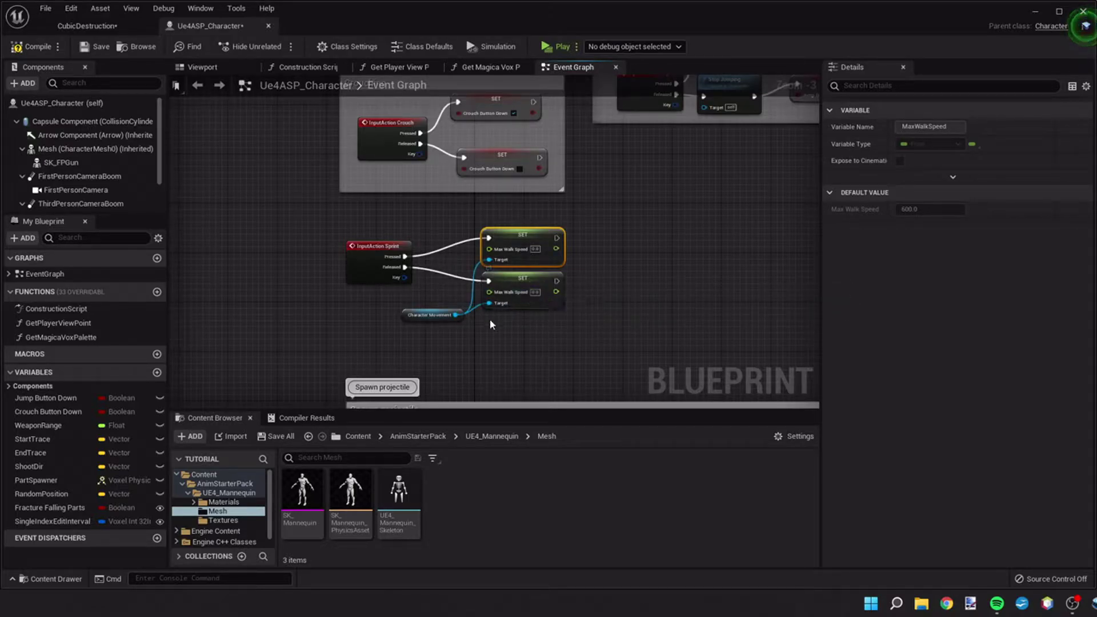
Set Max Walk Speed to 600 on the Released setter and 1200 on Pressed.
click(518, 281)
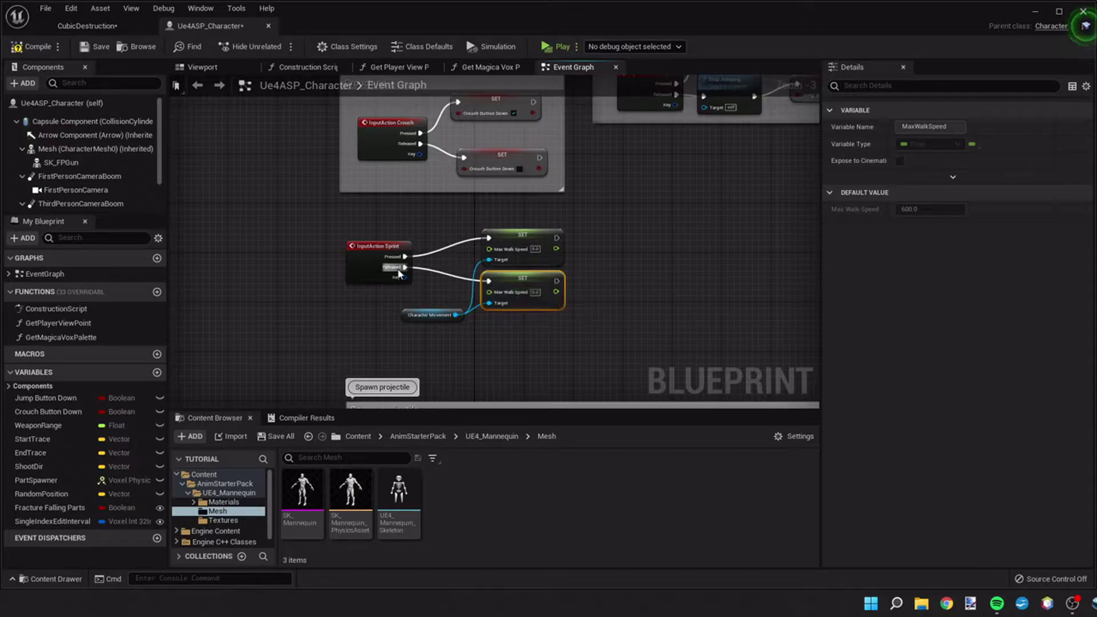
click(535, 293)
text(600)
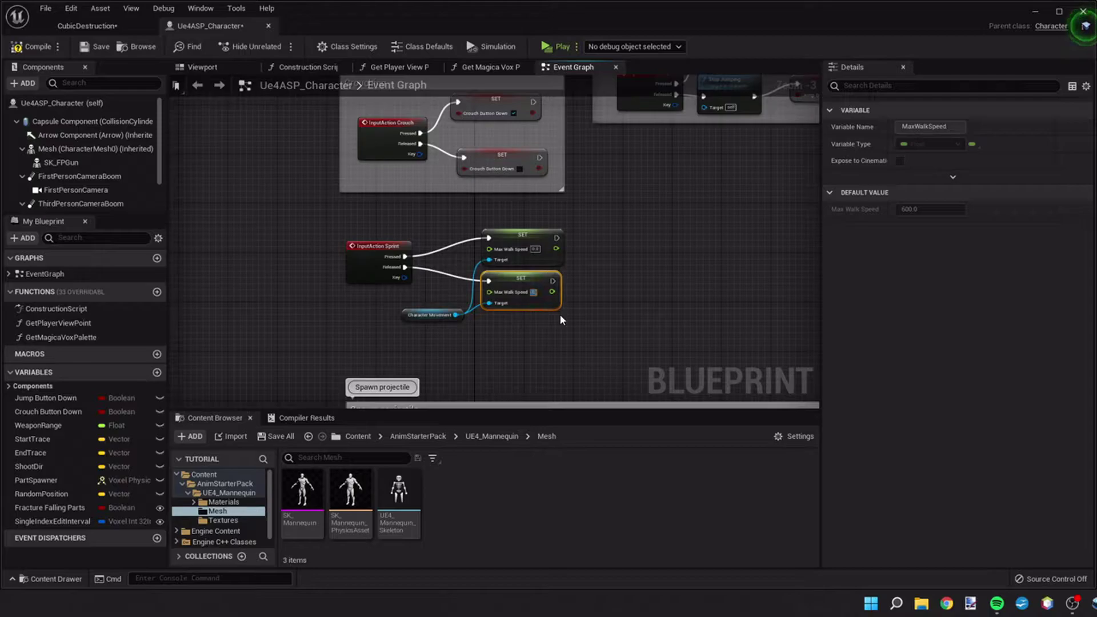
key(Return)
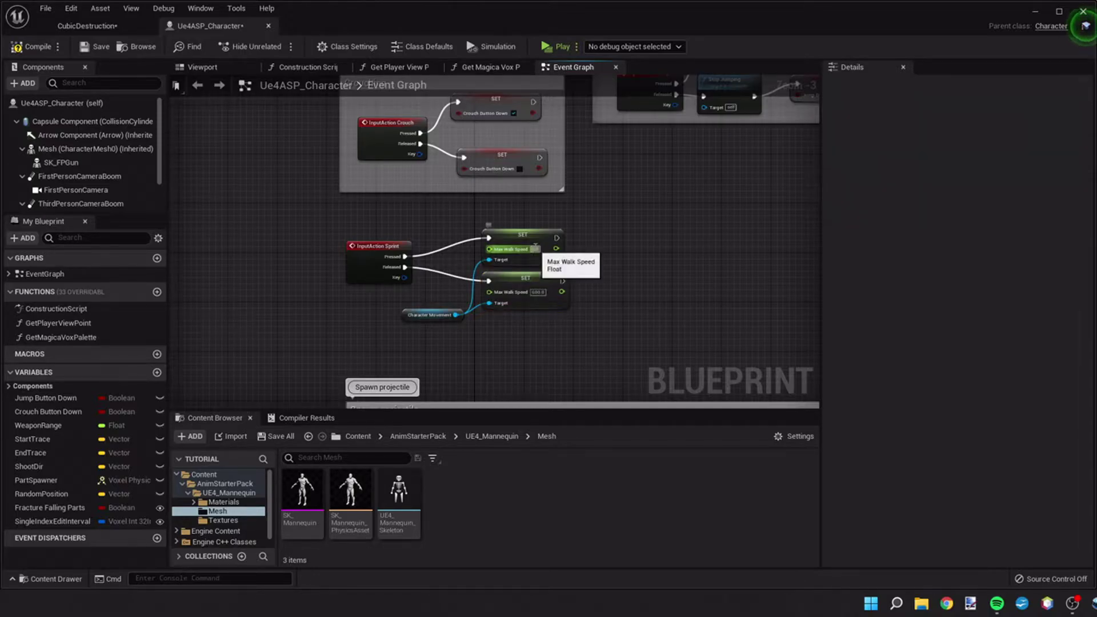
click(541, 257)
click(535, 248)
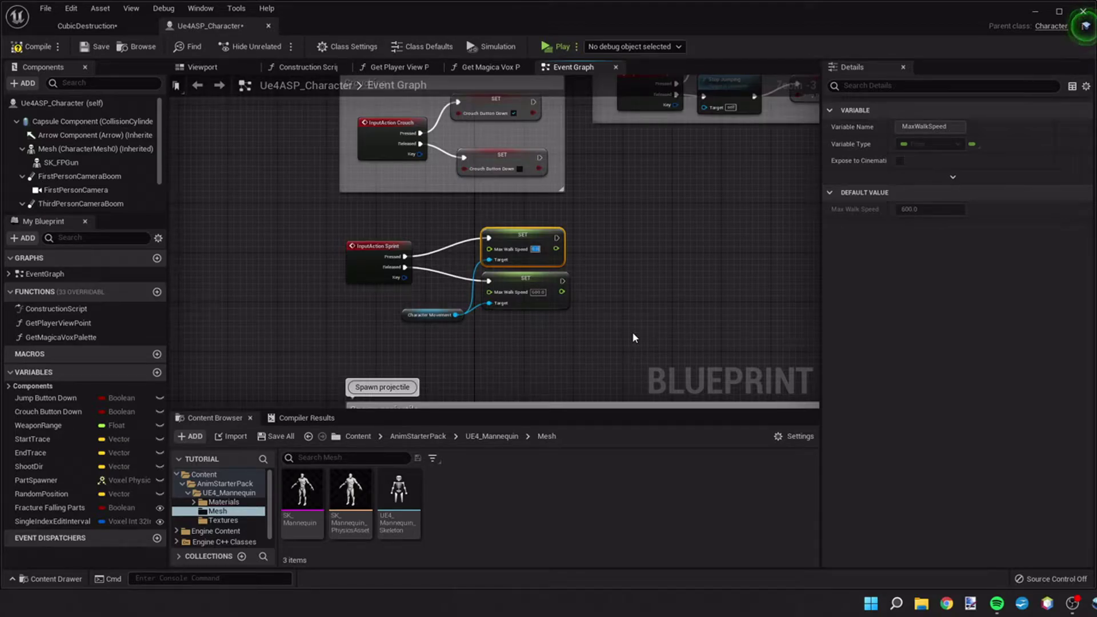
text(1200)
key(Return)
Wrap the Sprint event, both setters and Character Movement in a comment titled 'Sprint'.
click(628, 332)
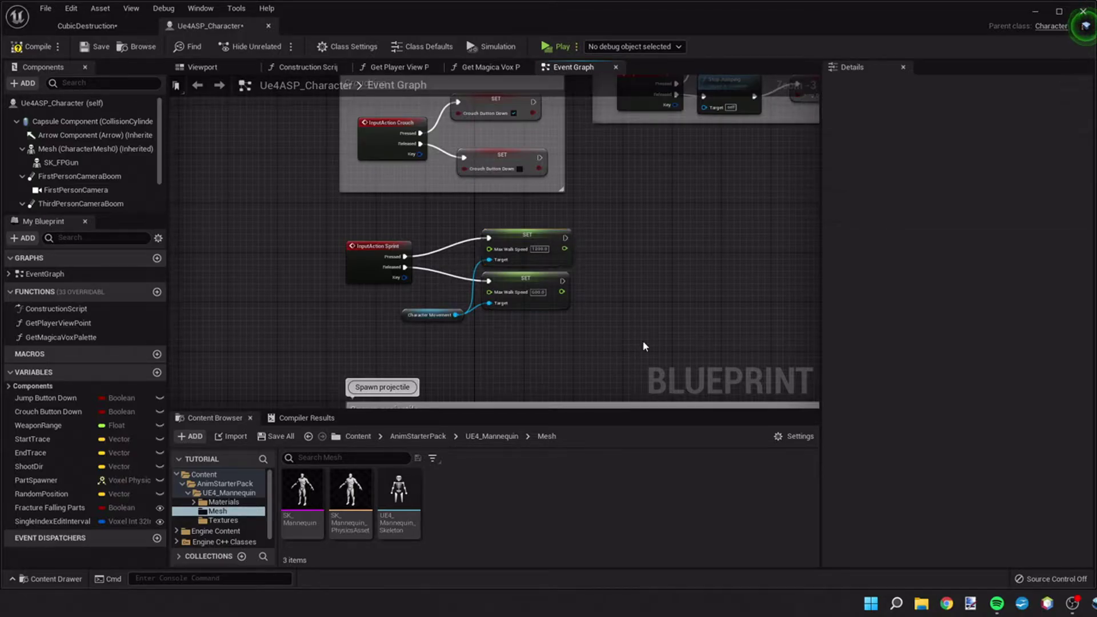
drag(316, 222, 740, 356)
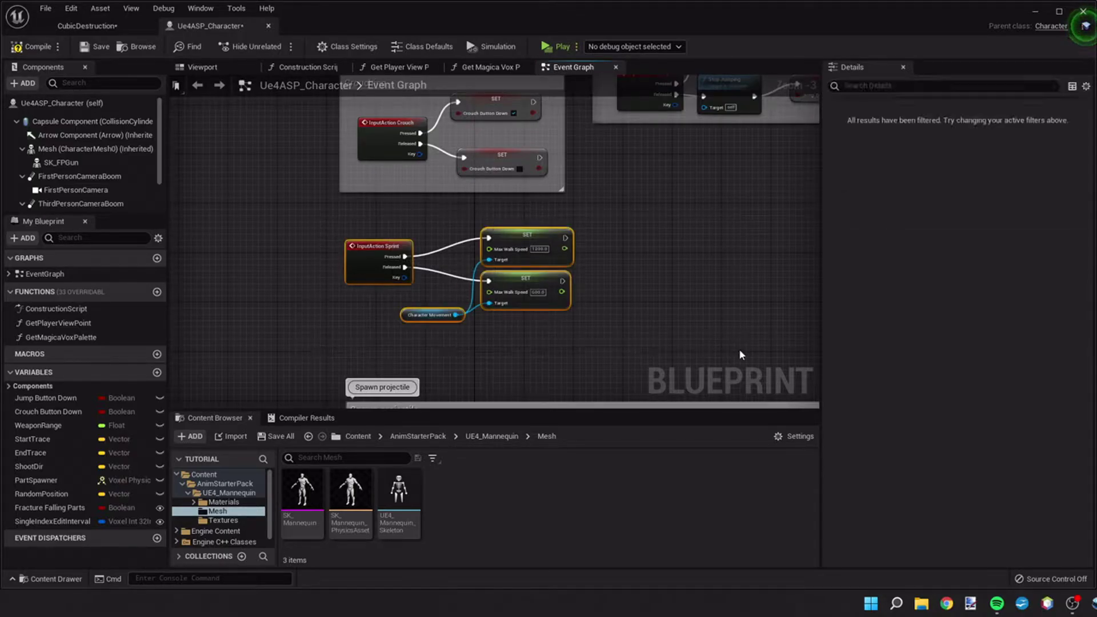
text(c)
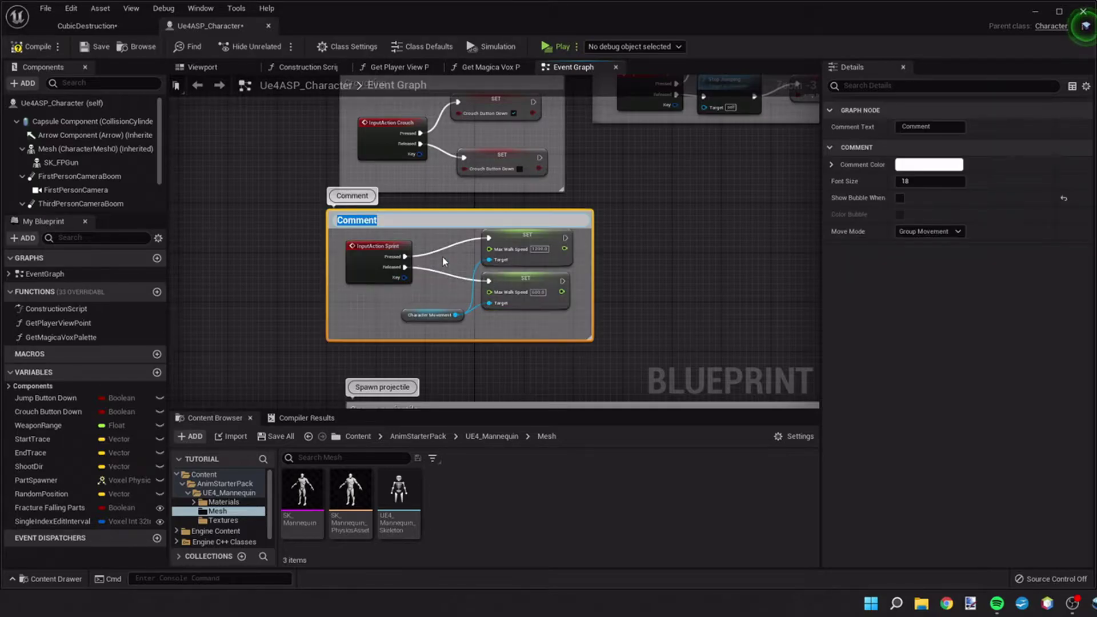
text(Sprint)
click(650, 266)
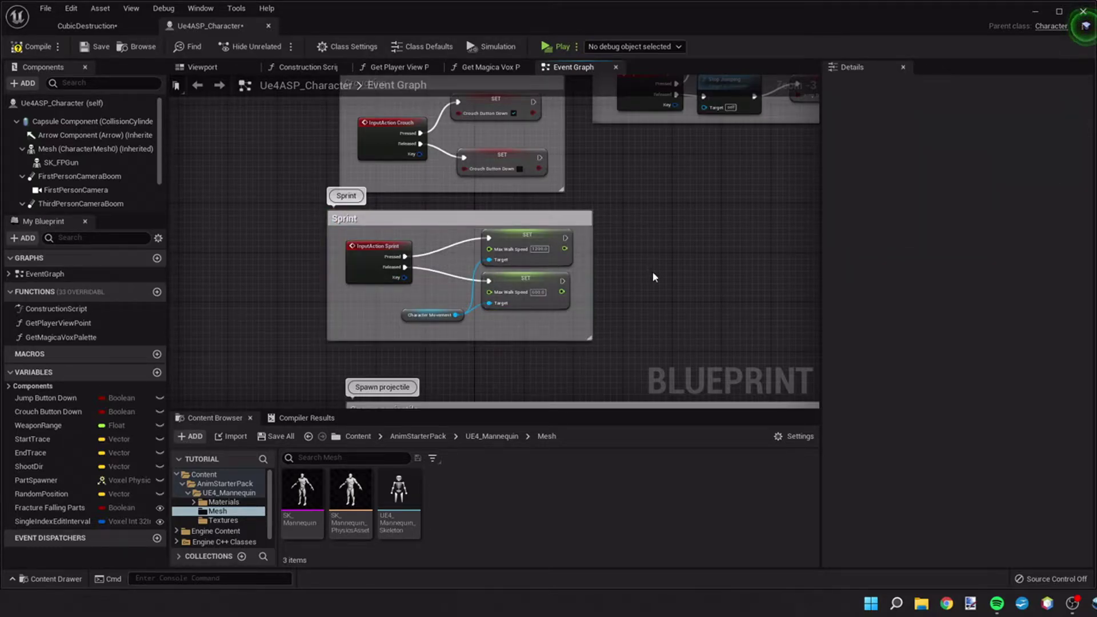
Compile and save the character Blueprint, then start and end a quick play session.
click(34, 47)
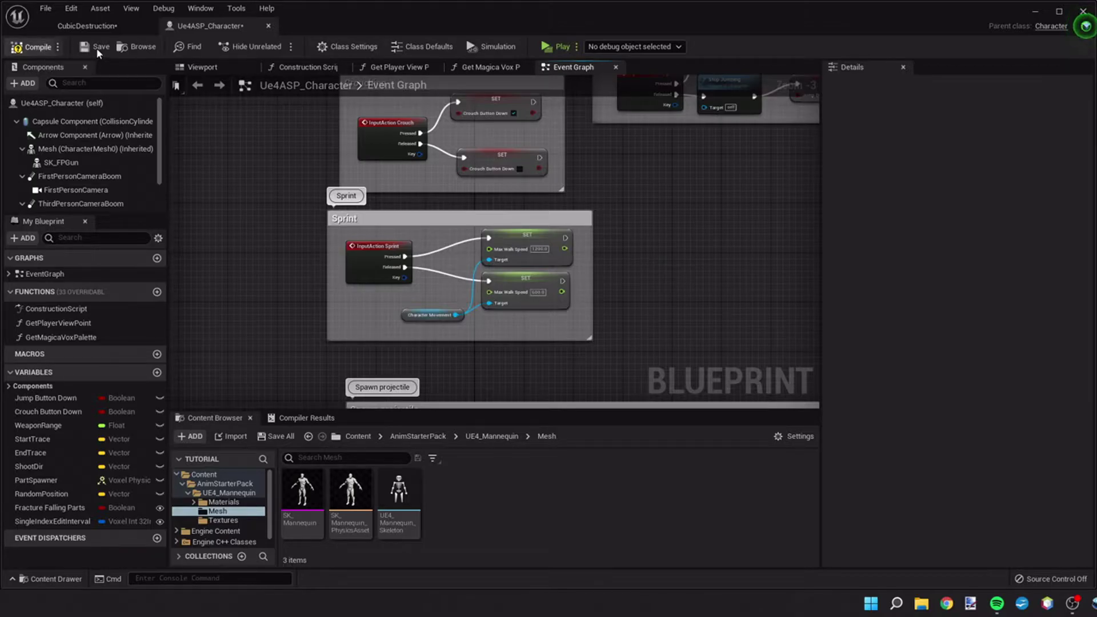
click(97, 45)
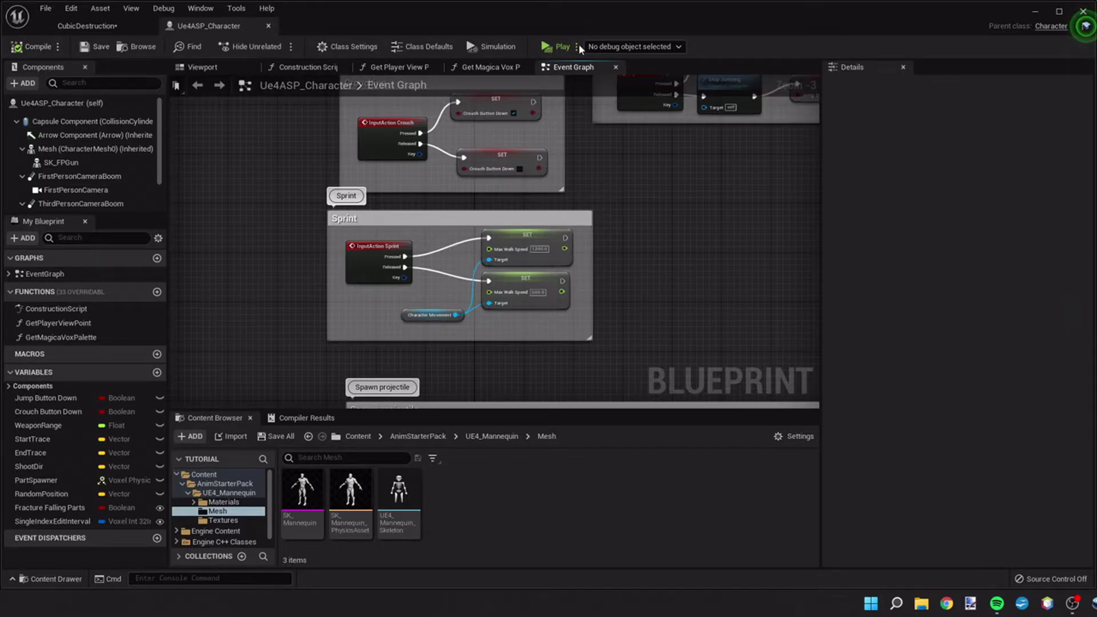
click(552, 46)
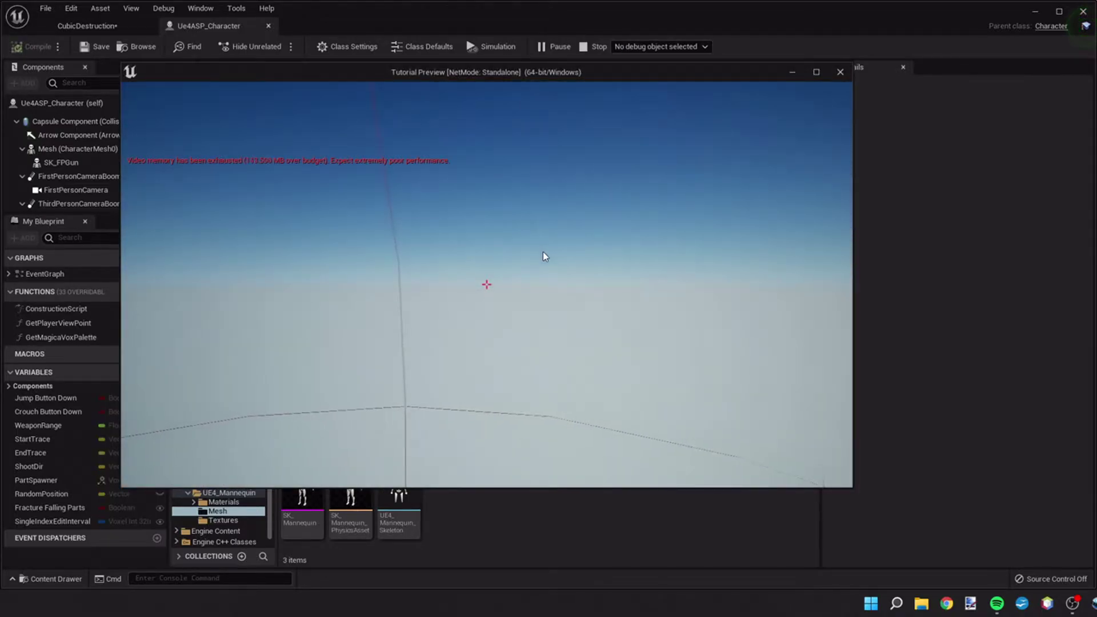
click(543, 252)
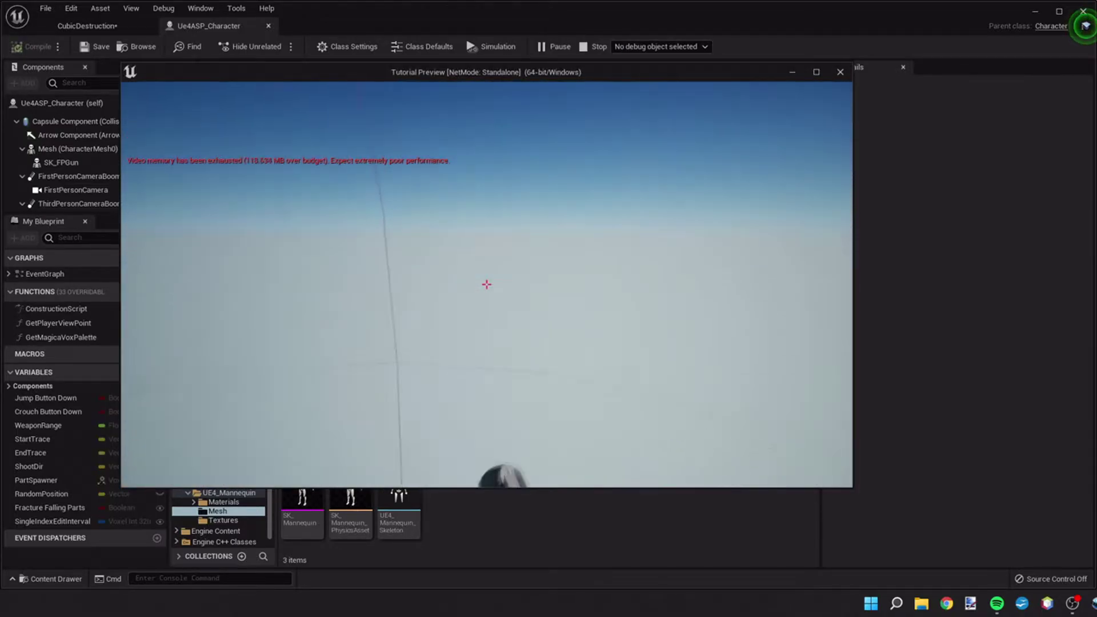
key(Escape)
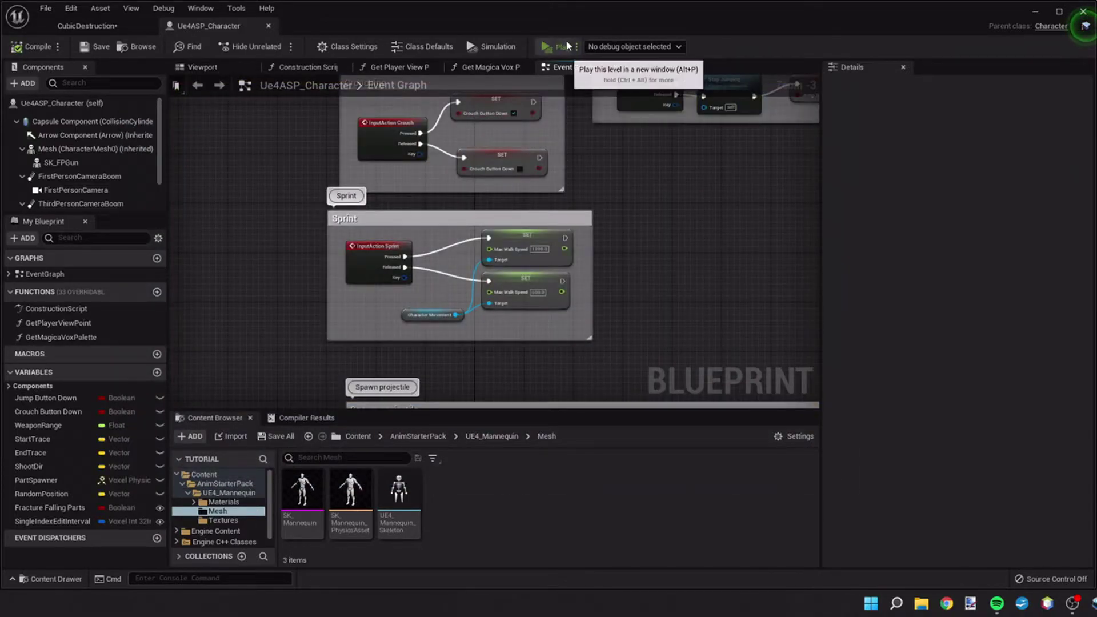
Replay in third-person view, run the character forward, then stop playing.
key(alt+p)
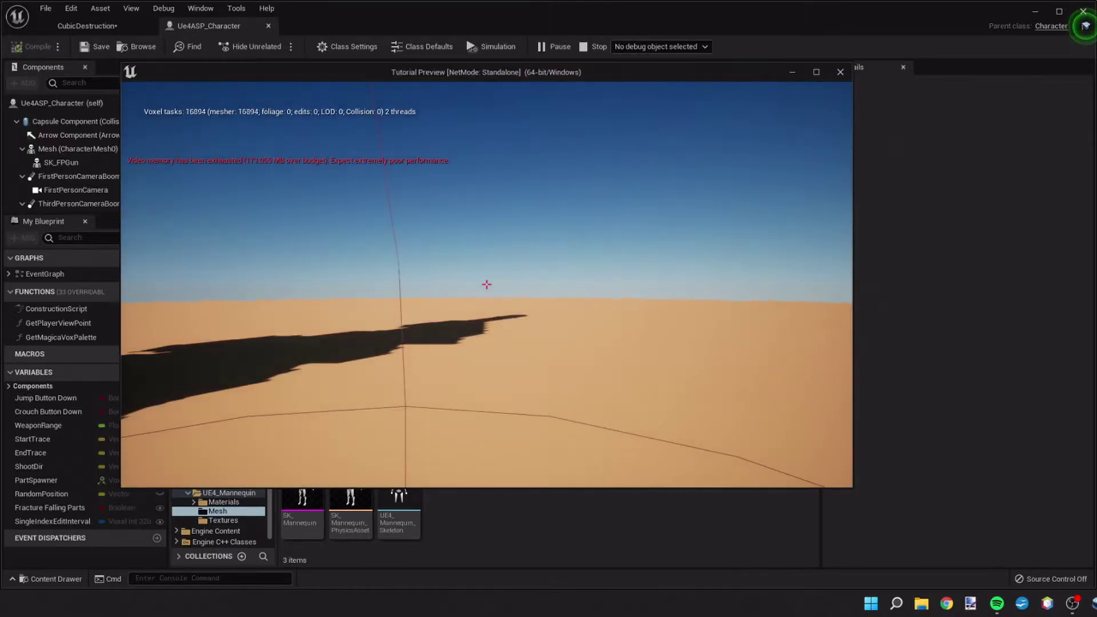
key(v)
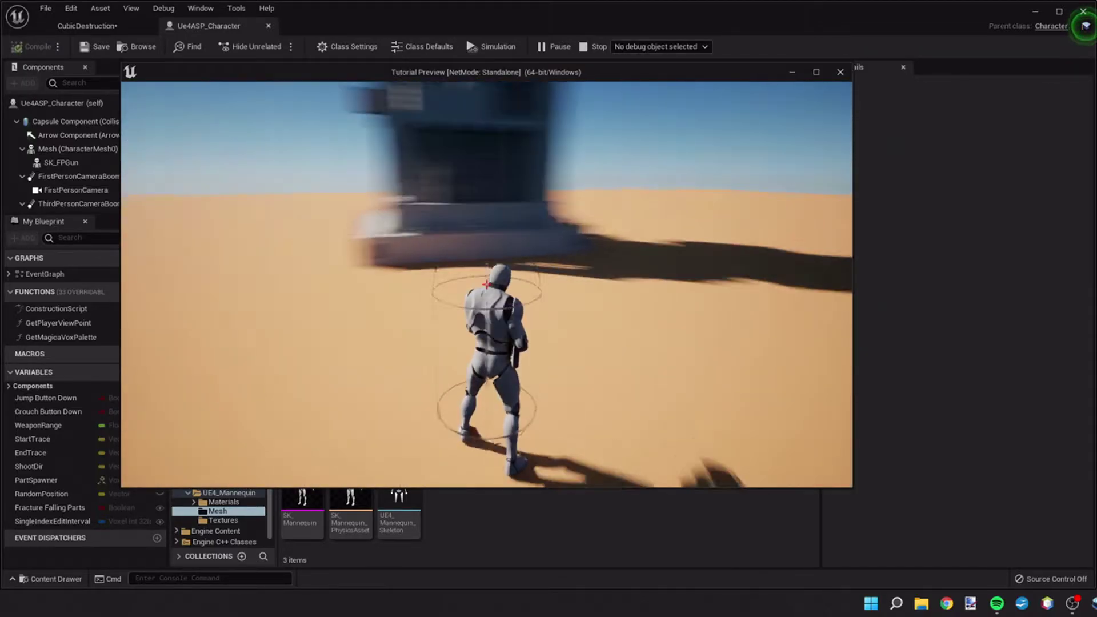
key(w)
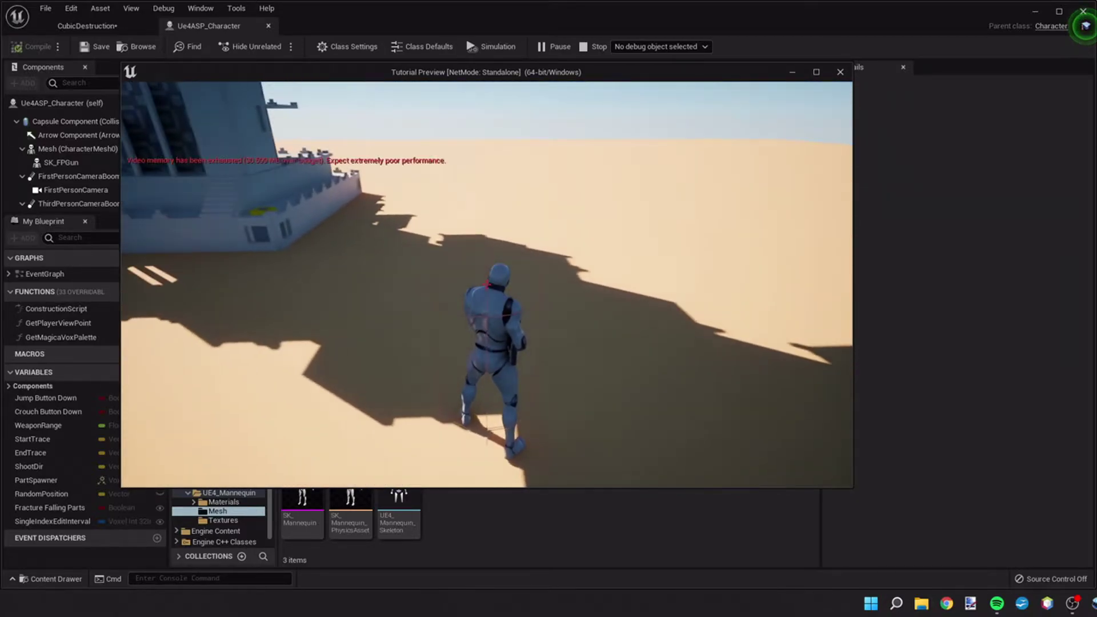
key(Escape)
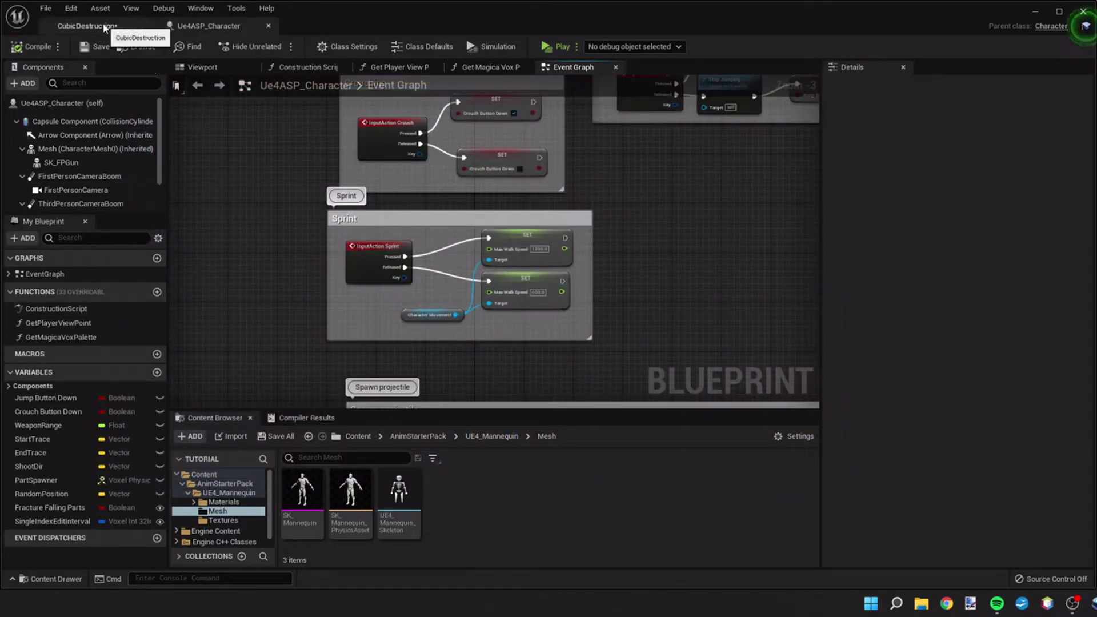
Select the Capsule Component, search its Details for visibility settings, then clear the search.
click(60, 149)
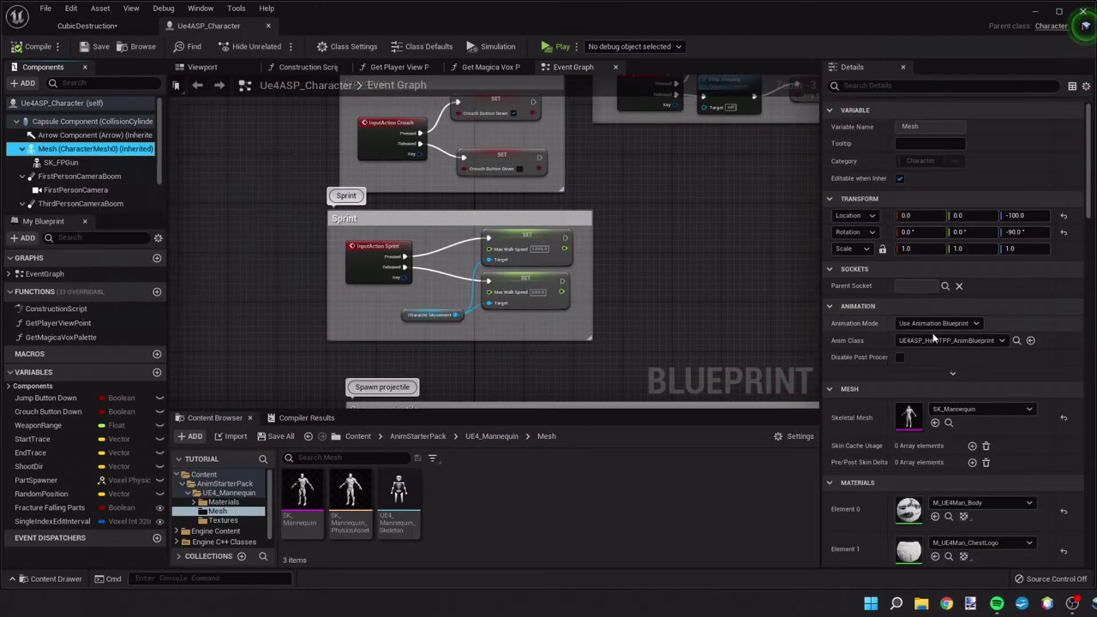
click(52, 122)
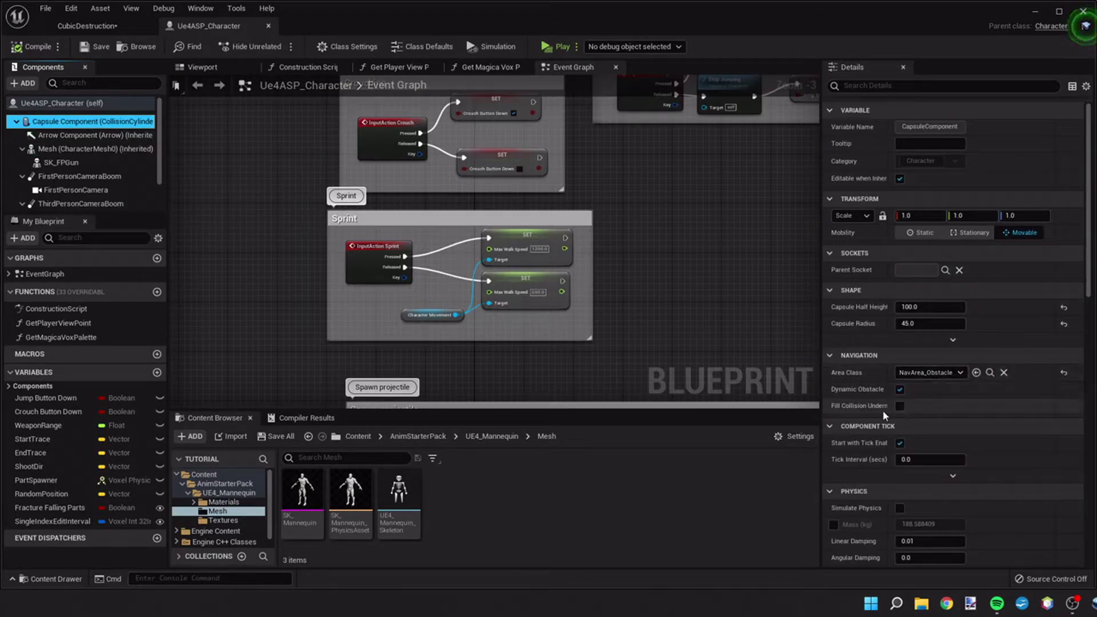
scroll(883, 410, down, 1)
scroll(883, 410, down, 1)
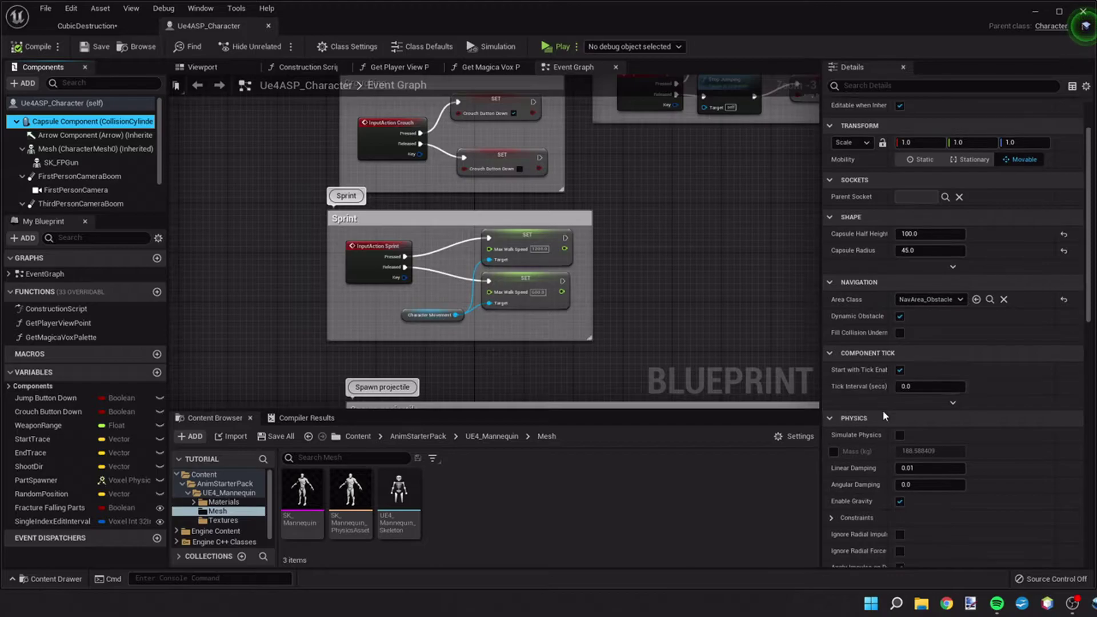
scroll(882, 410, down, 1)
scroll(882, 411, down, 1)
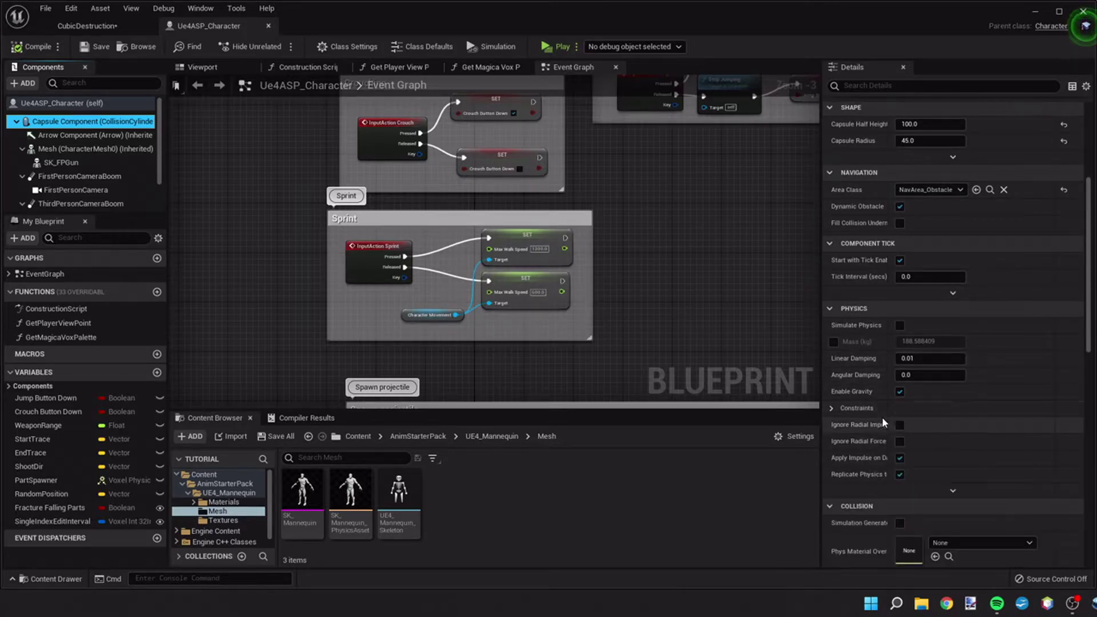
scroll(881, 417, up, 4)
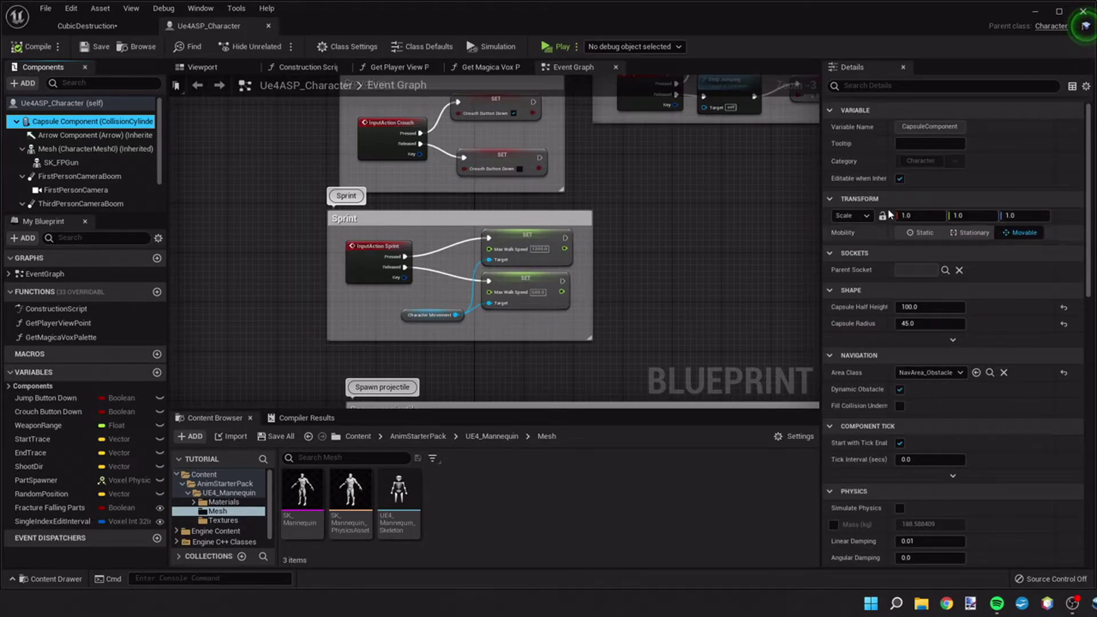
click(914, 85)
text(vis)
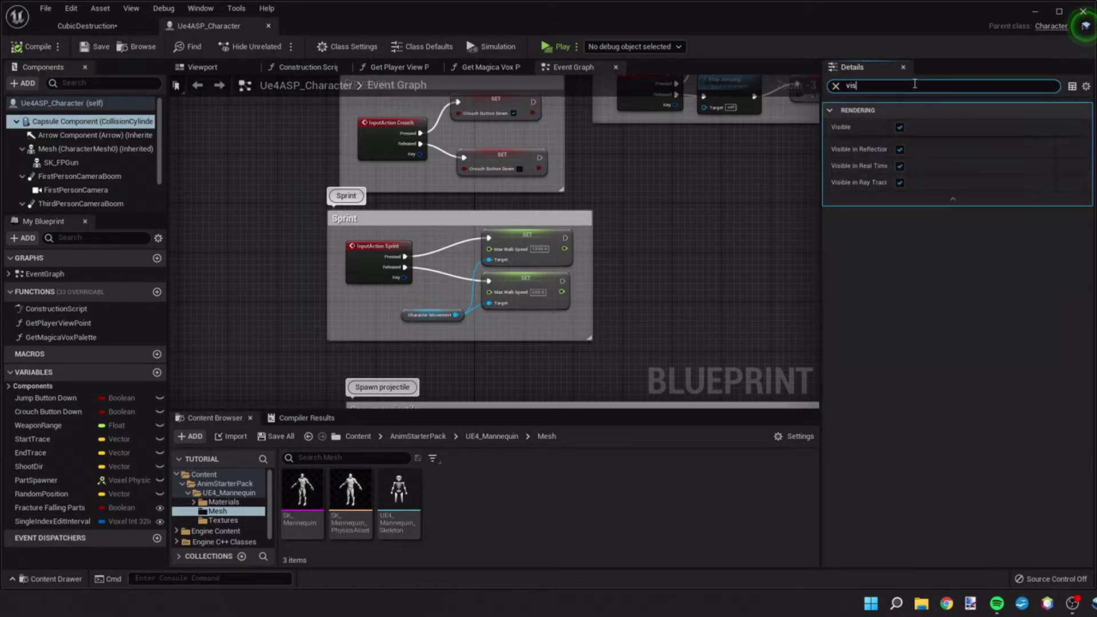
text(ab)
key(BackSpace)
key(XF86AudioLowerVolume)
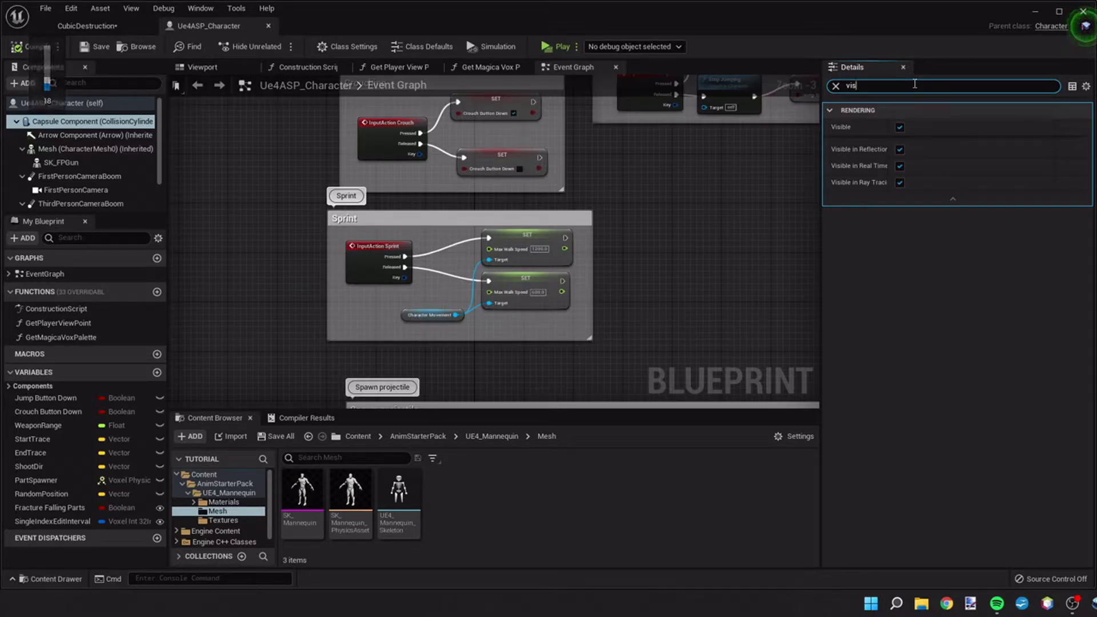
key(BackSpace)
key(BackSpace)
key(BackSpace)
text(ga)
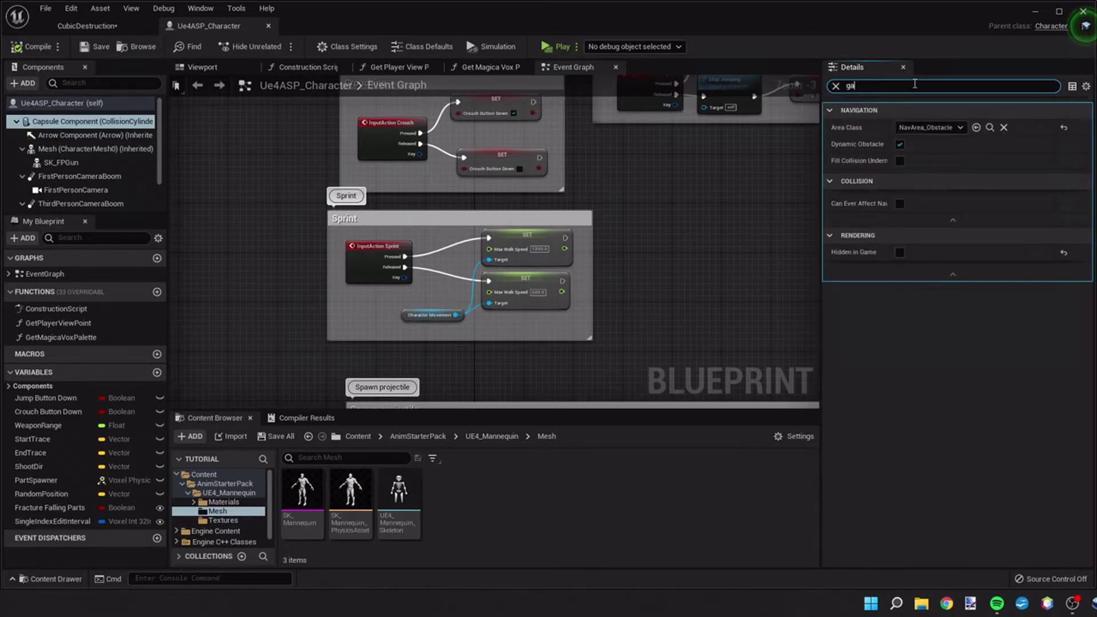
text(me)
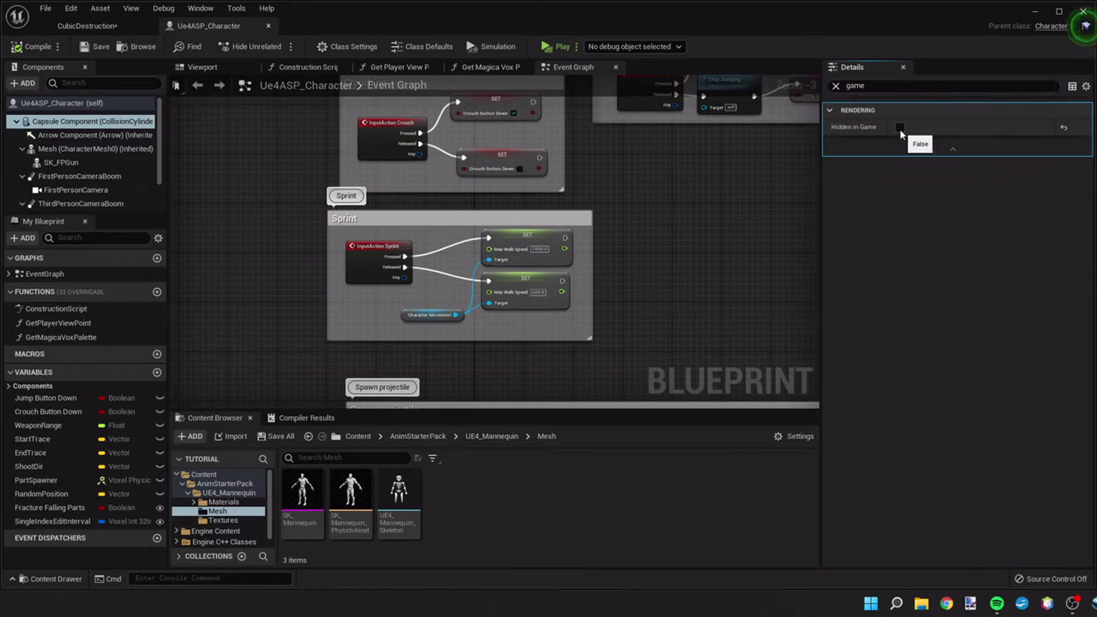
click(836, 87)
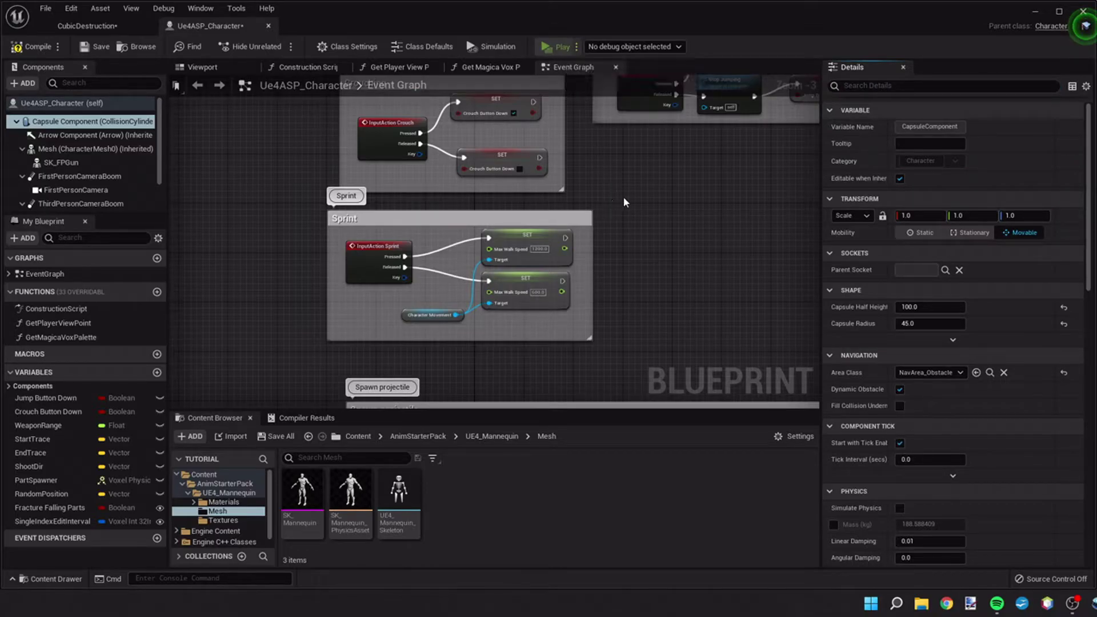
key(alt+p)
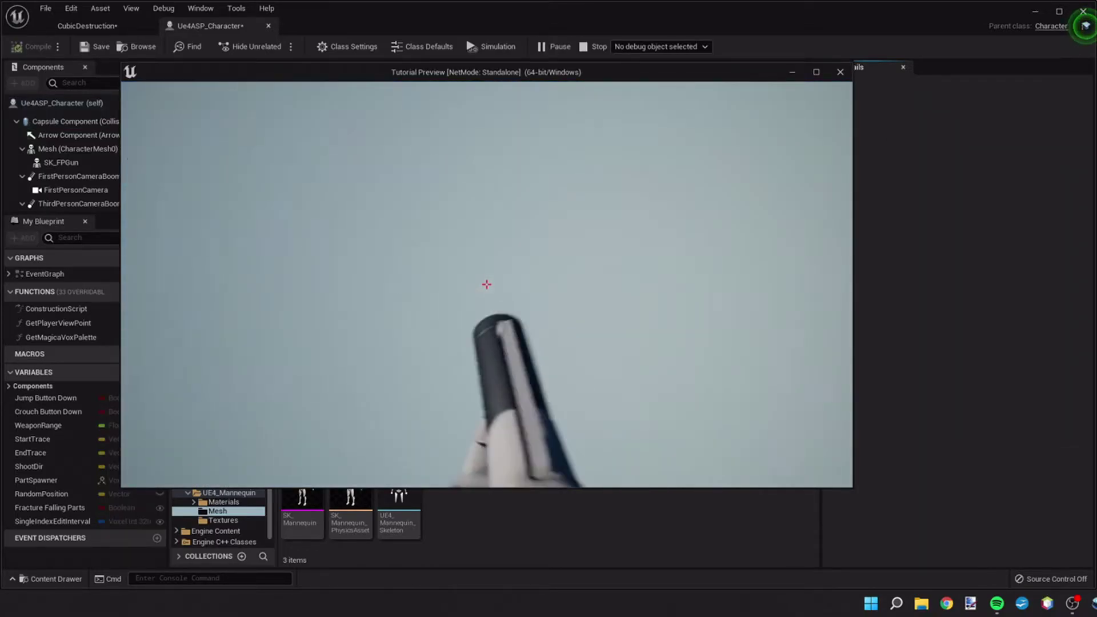
key(Escape)
click(552, 51)
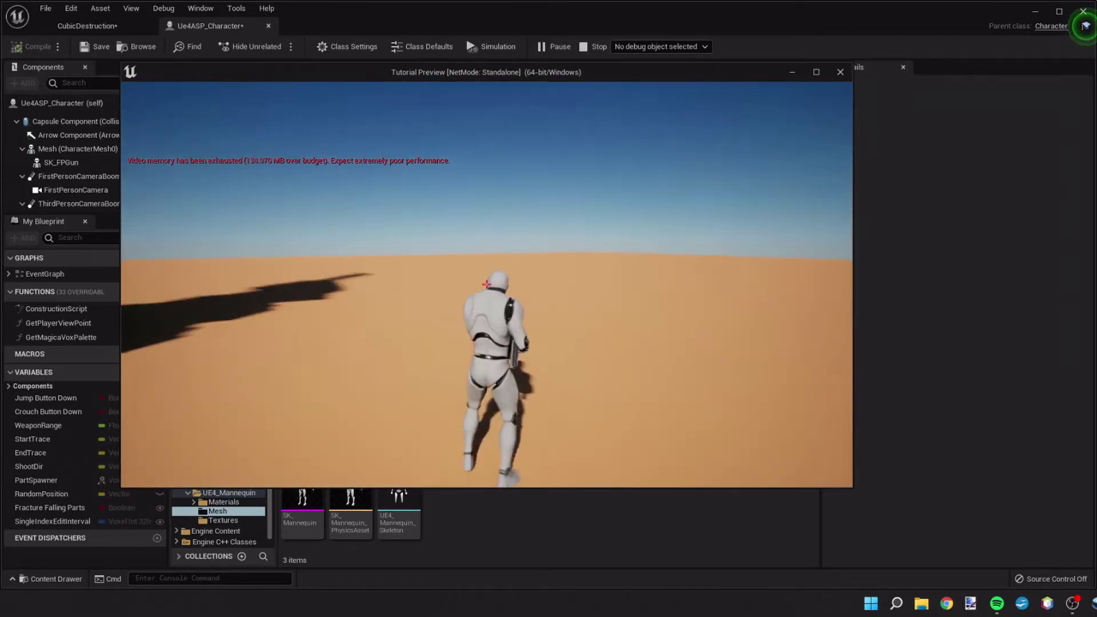
Stop play and open UE4ASP_HeroTPP_AnimBlueprint through the Mesh's Anim Class browse button.
key(Escape)
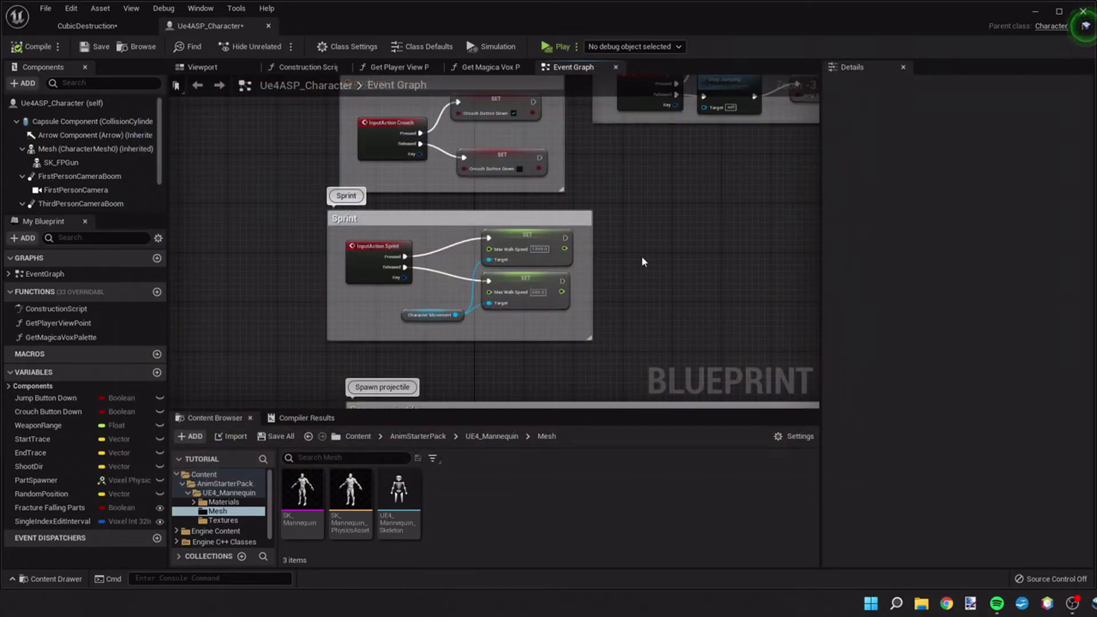
right_drag(642, 262, 567, 223)
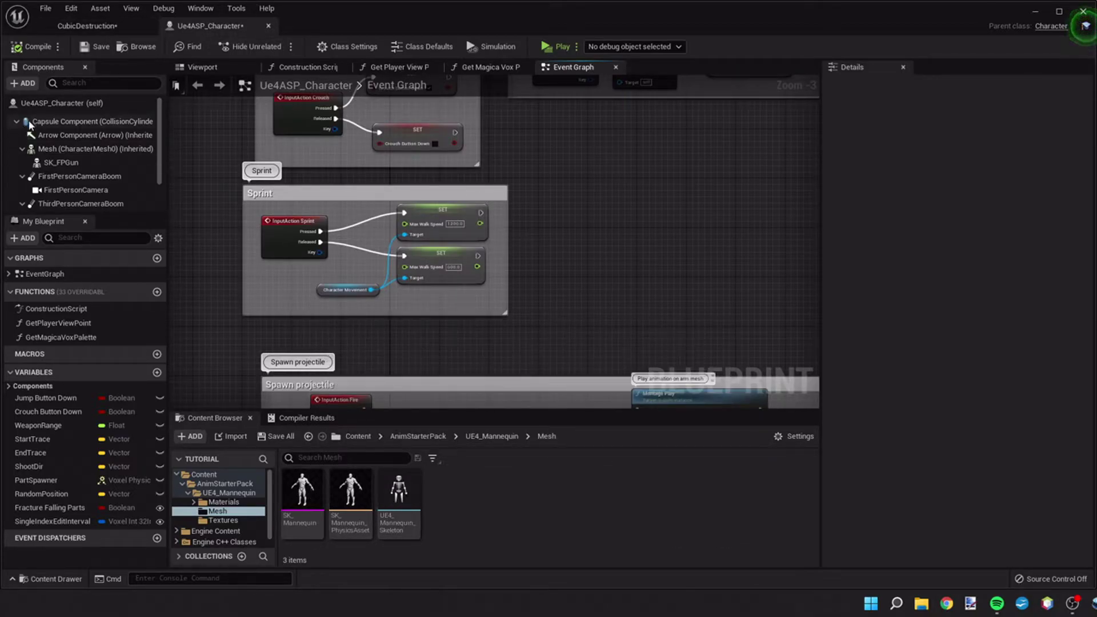
click(86, 148)
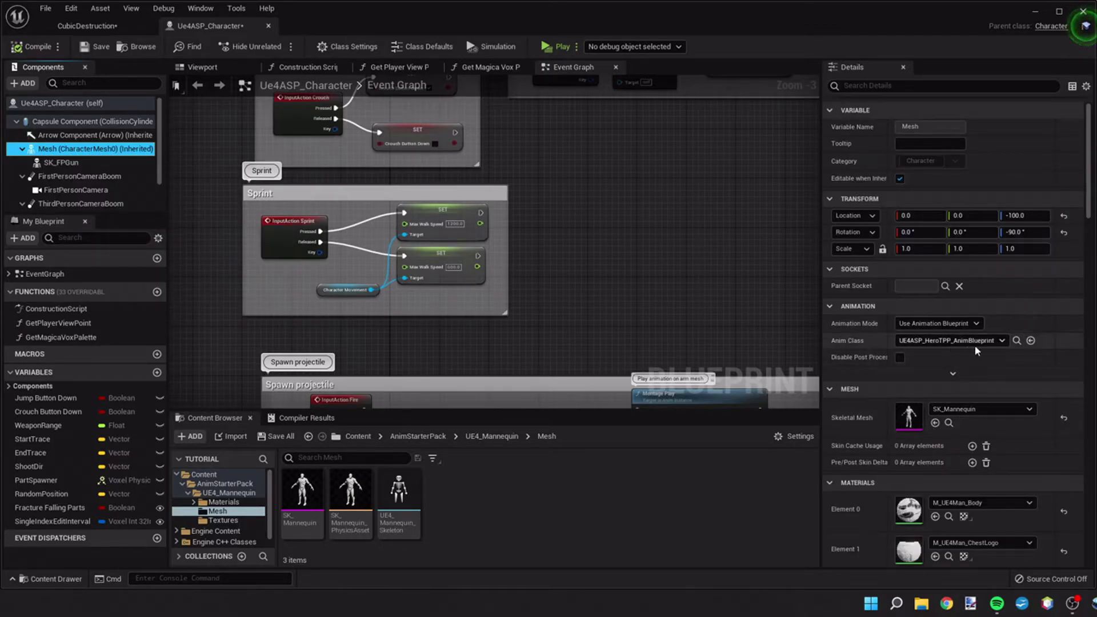
click(1016, 341)
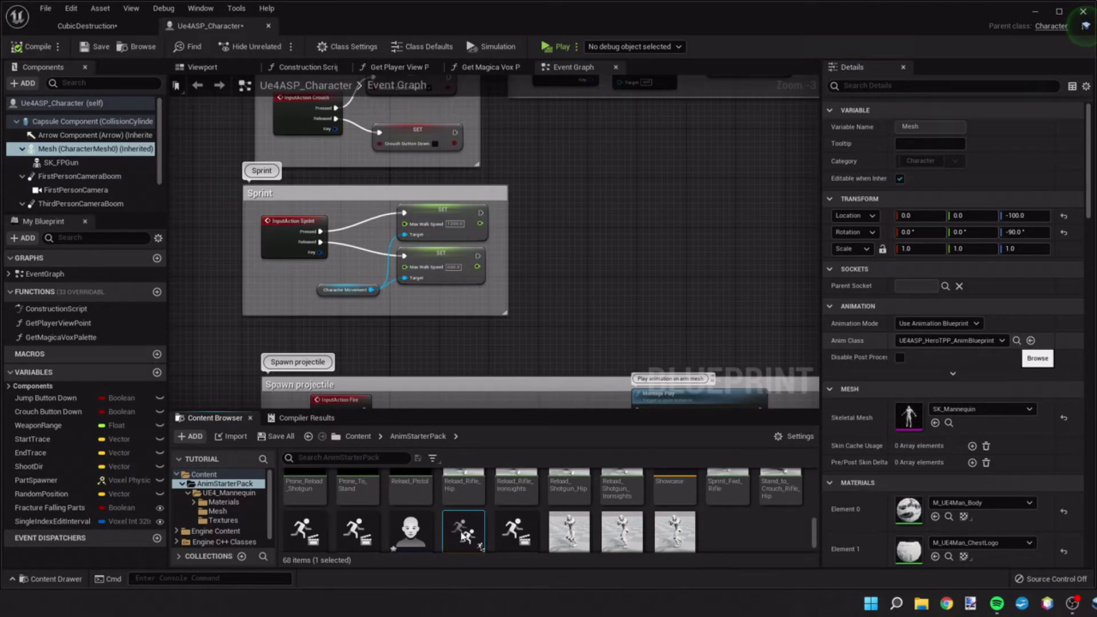
click(1030, 340)
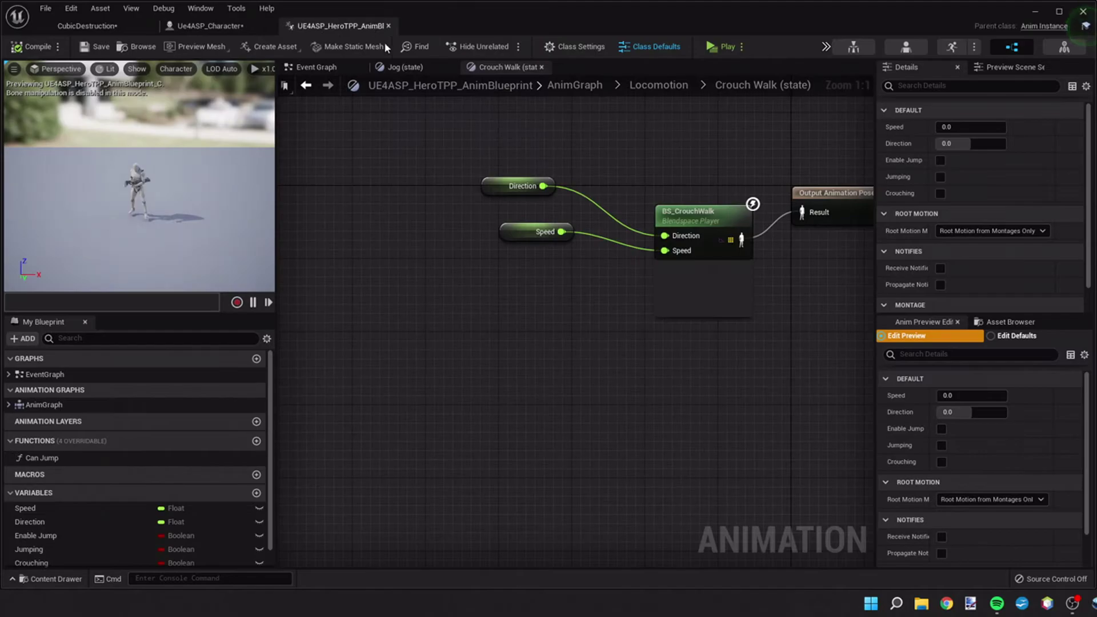
Centre the AnimGraph on the crouch nodes and open BS_CrouchWalk from its Blendspace Player.
right_drag(521, 397, 382, 429)
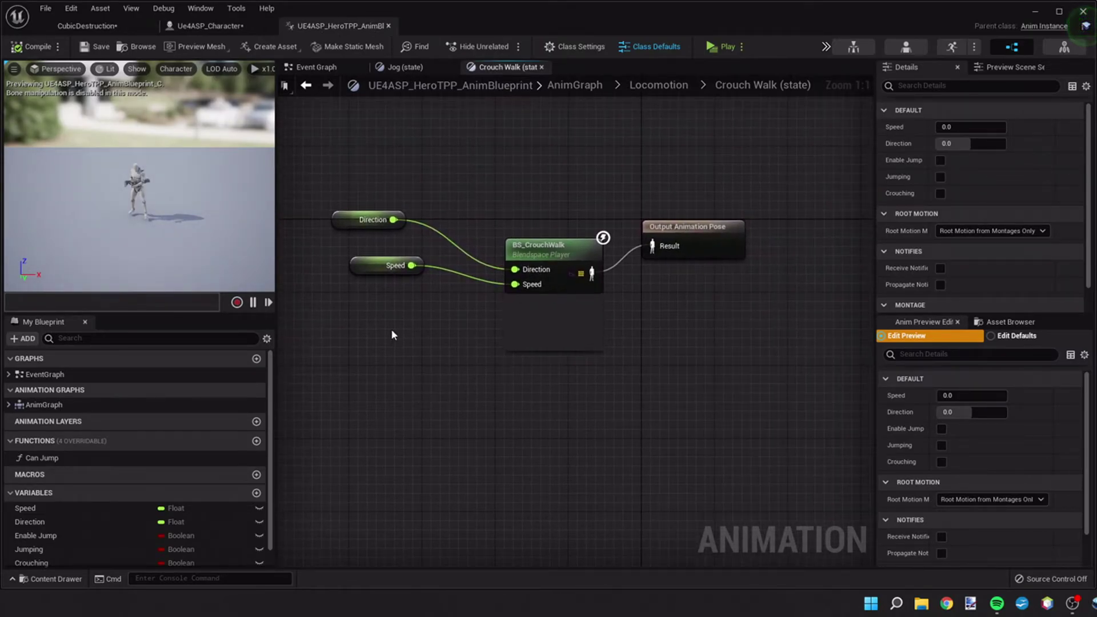
right_drag(391, 334, 418, 365)
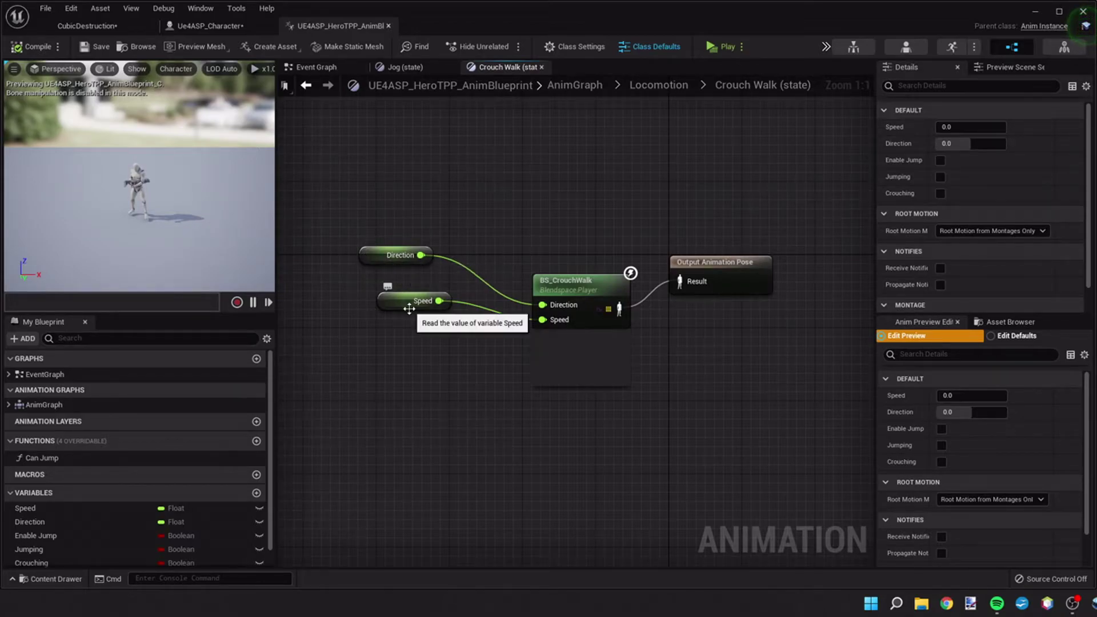
mouse_move(553, 265)
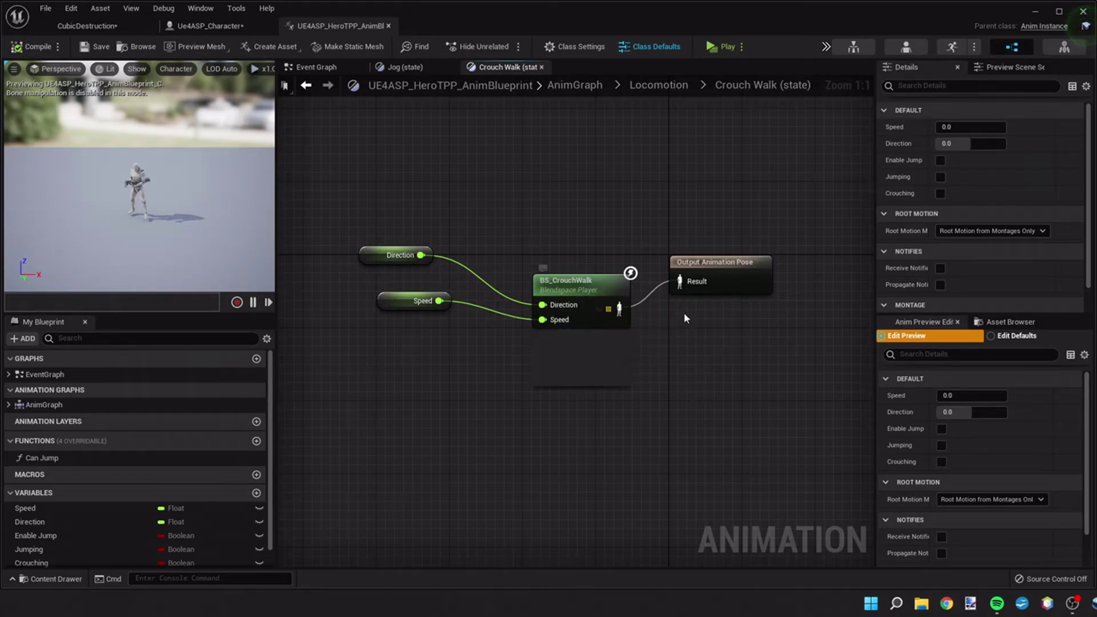
click(580, 293)
double_click(580, 294)
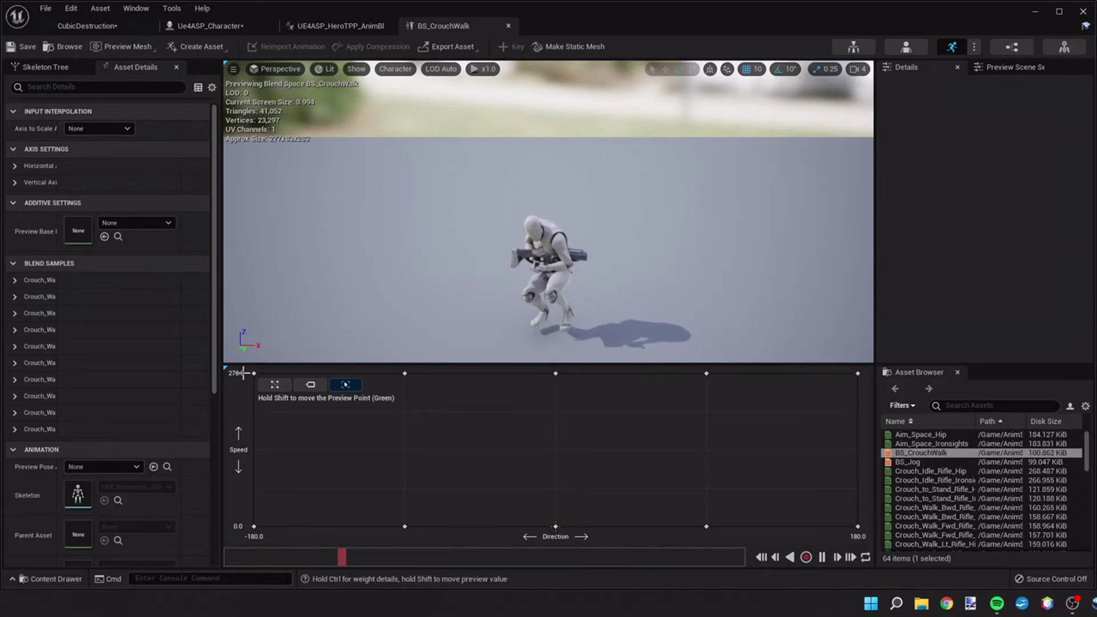
Set BS_CrouchWalk's Speed axis maximum to 1200 and preview the Crouch_Walk_Lt_Rifle_Hip sample at Direction -90.
click(14, 182)
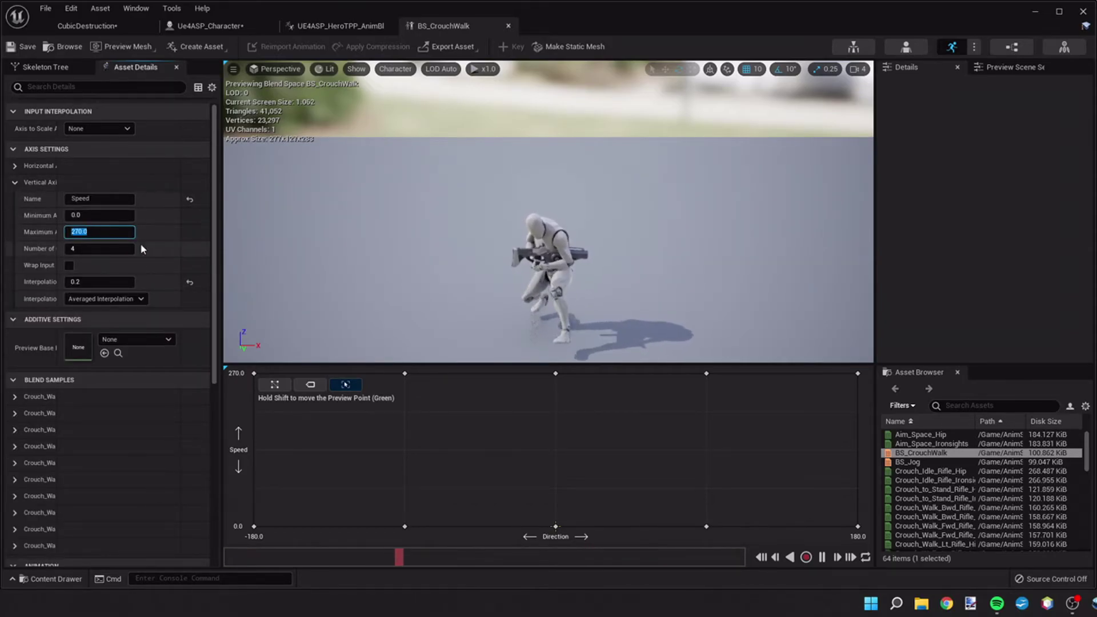
text(12000)
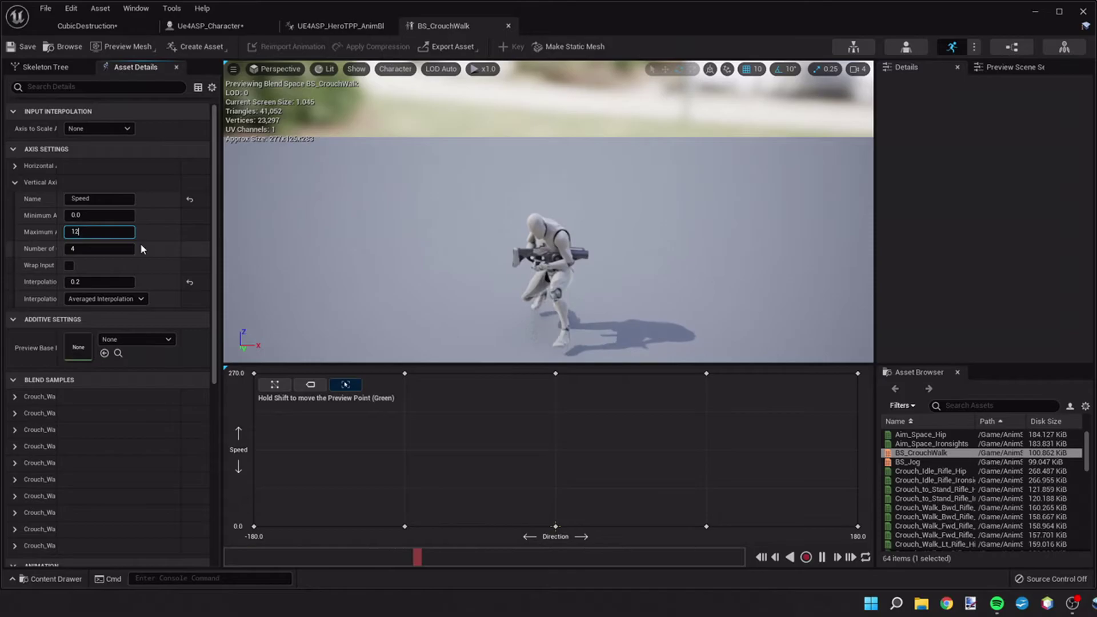
key(BackSpace)
text(00)
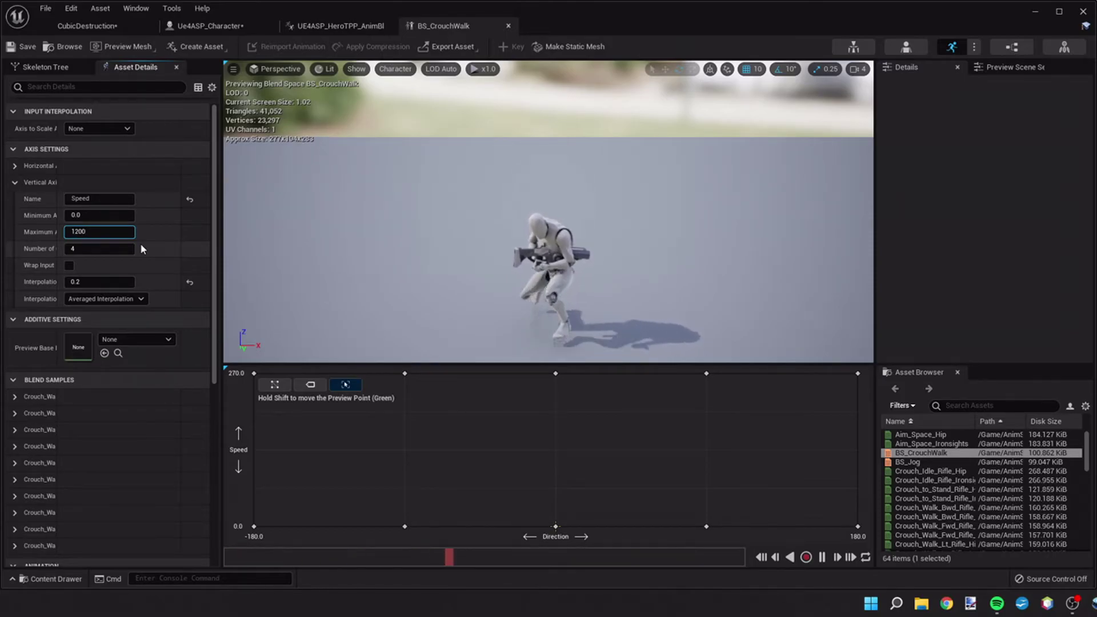
key(Return)
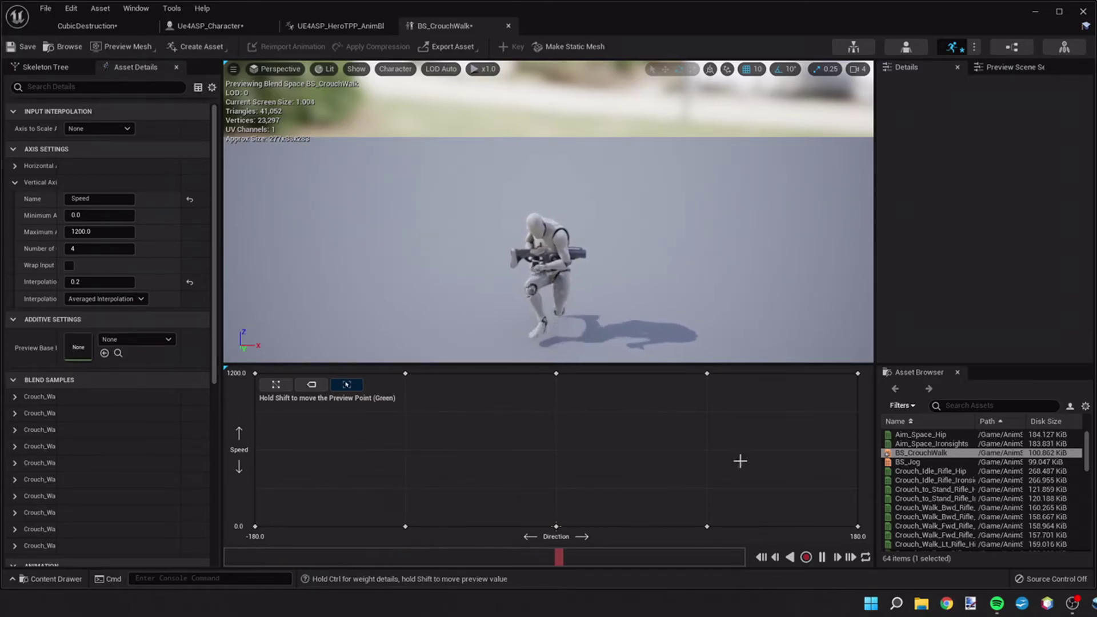
click(406, 374)
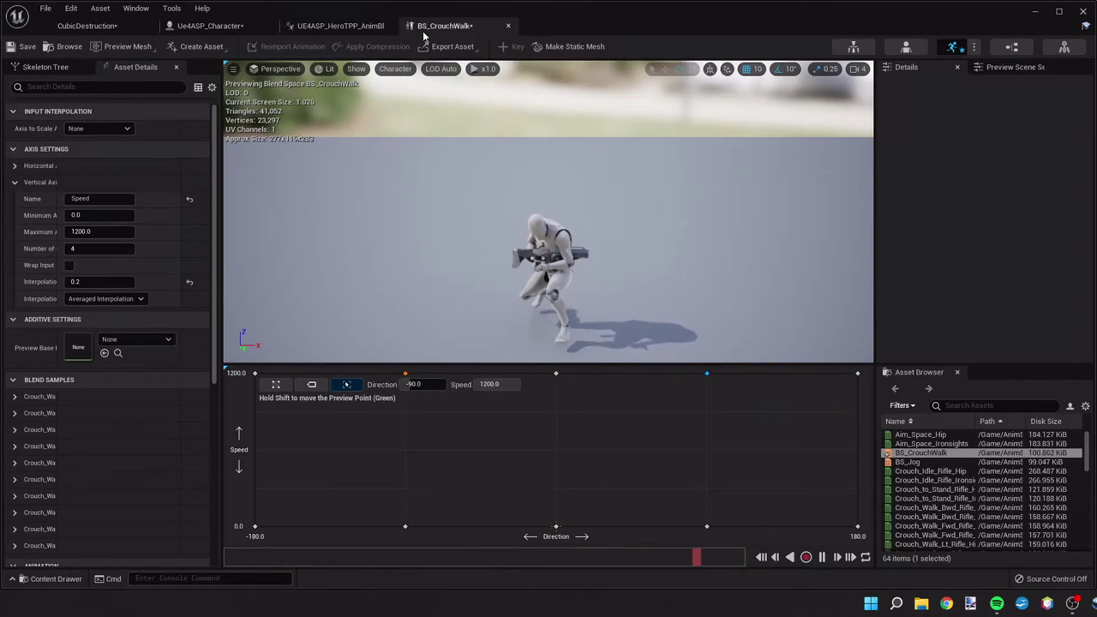
click(370, 27)
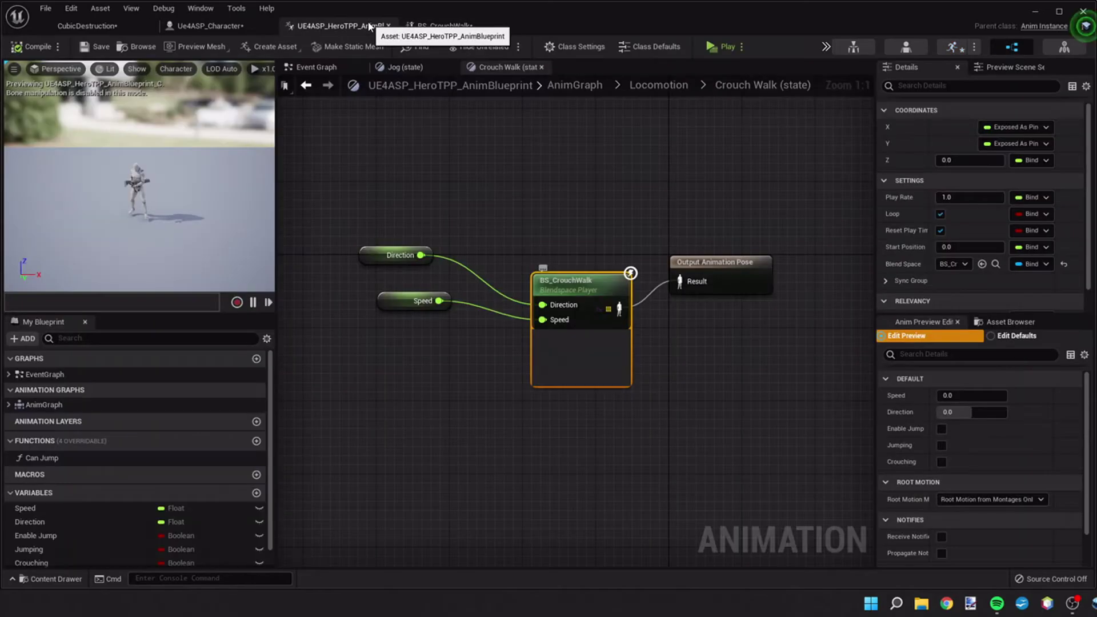
Recheck a top-speed BS_CrouchWalk sample, then bring up the hero blueprint's Jog state graph.
click(437, 25)
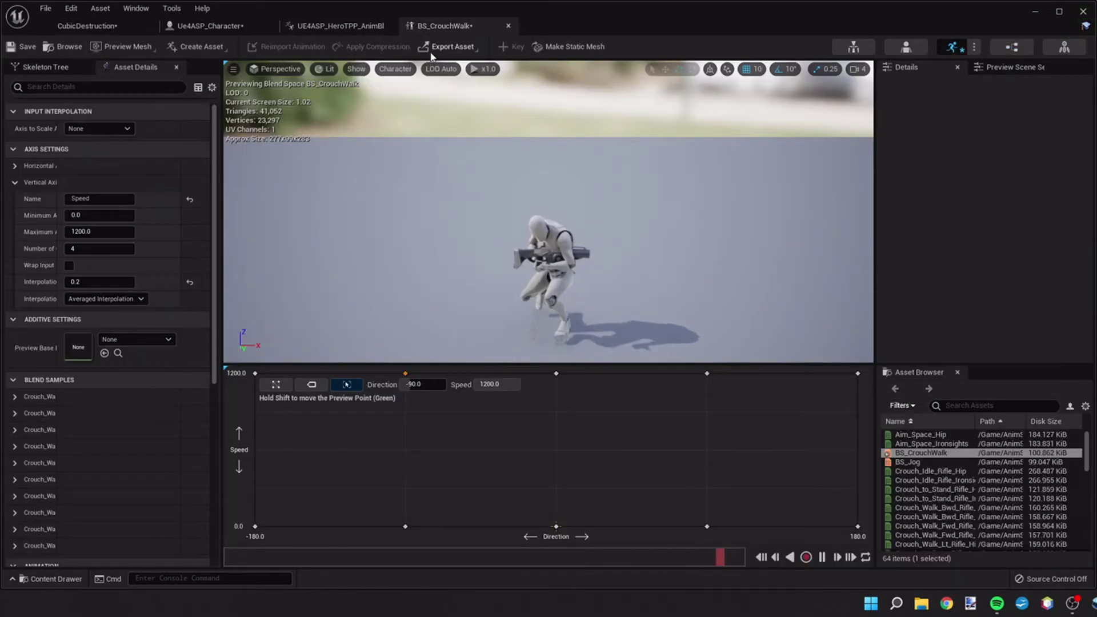
click(405, 374)
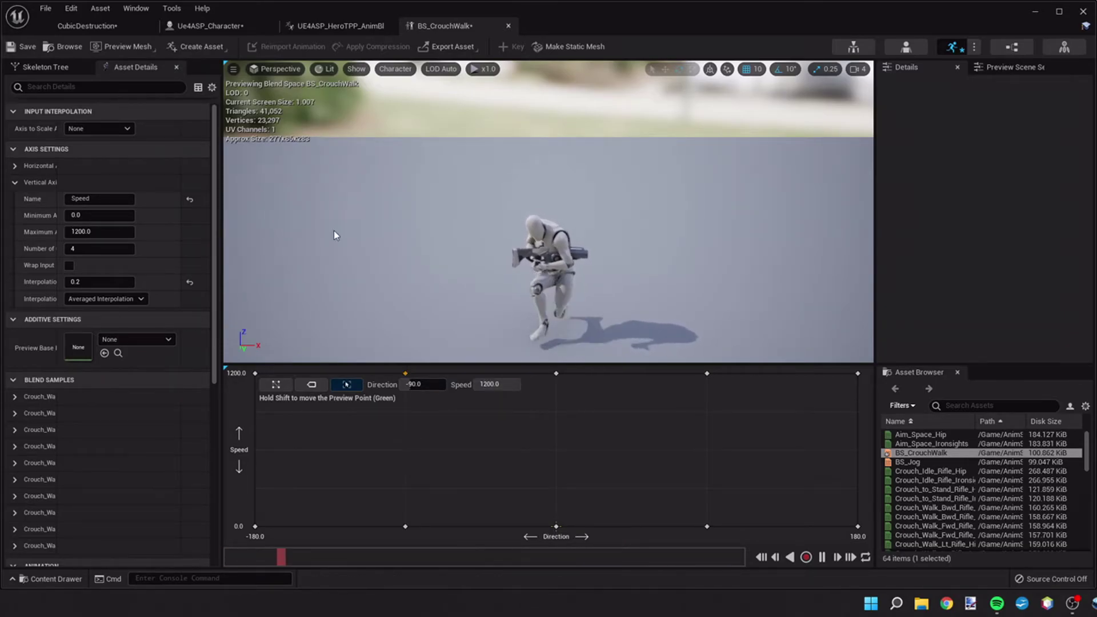
click(340, 26)
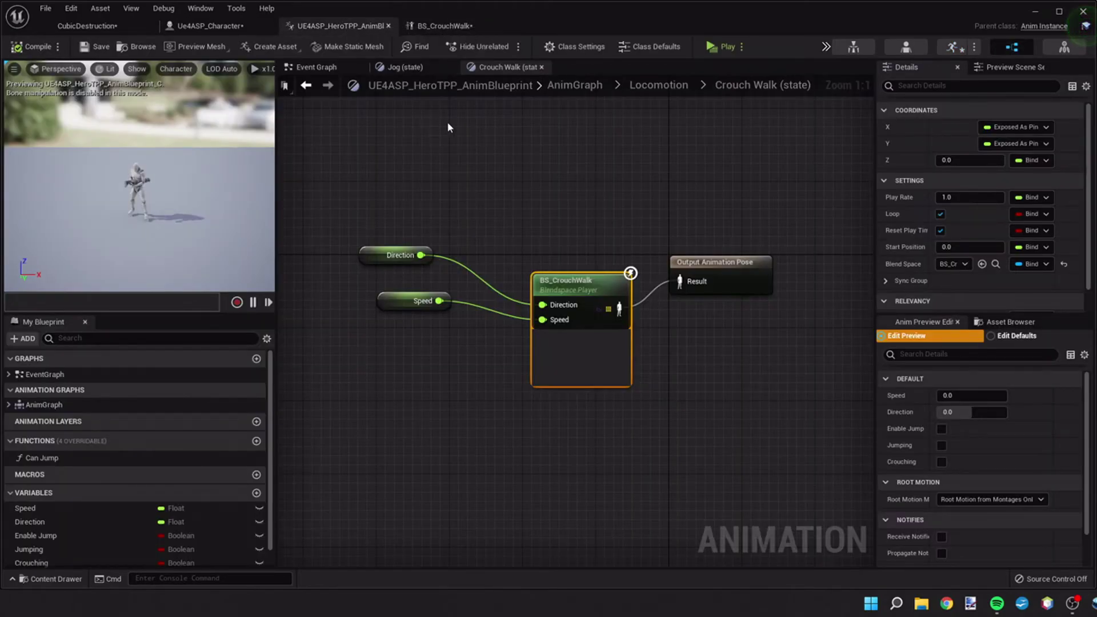
click(405, 67)
right_drag(609, 156, 506, 199)
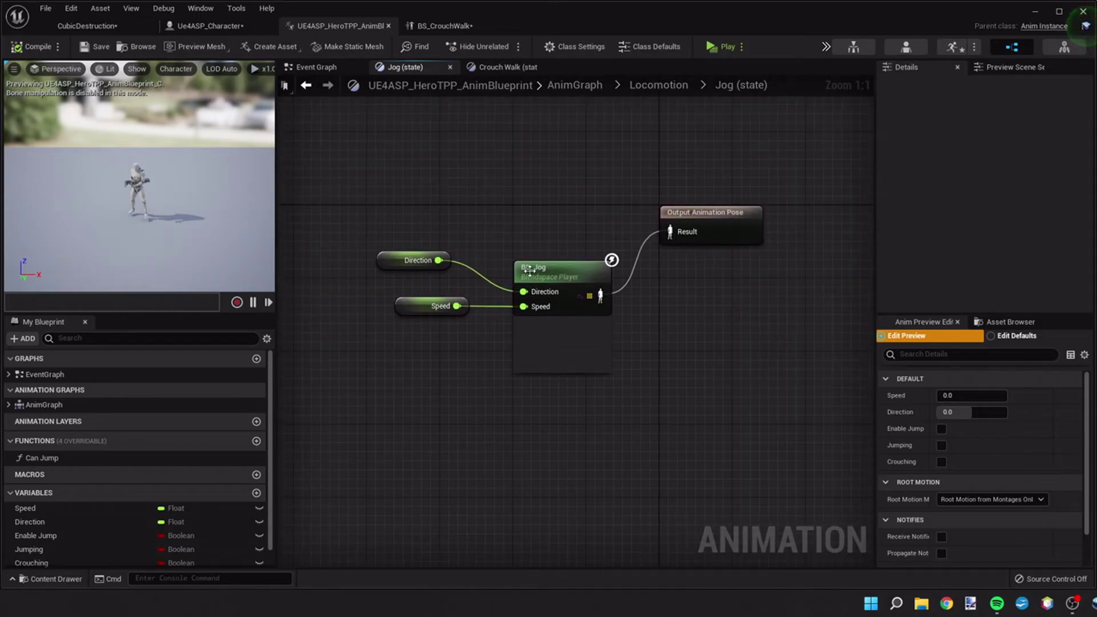
Open BS_Jog and set its Speed axis maximum to 1200.
double_click(536, 257)
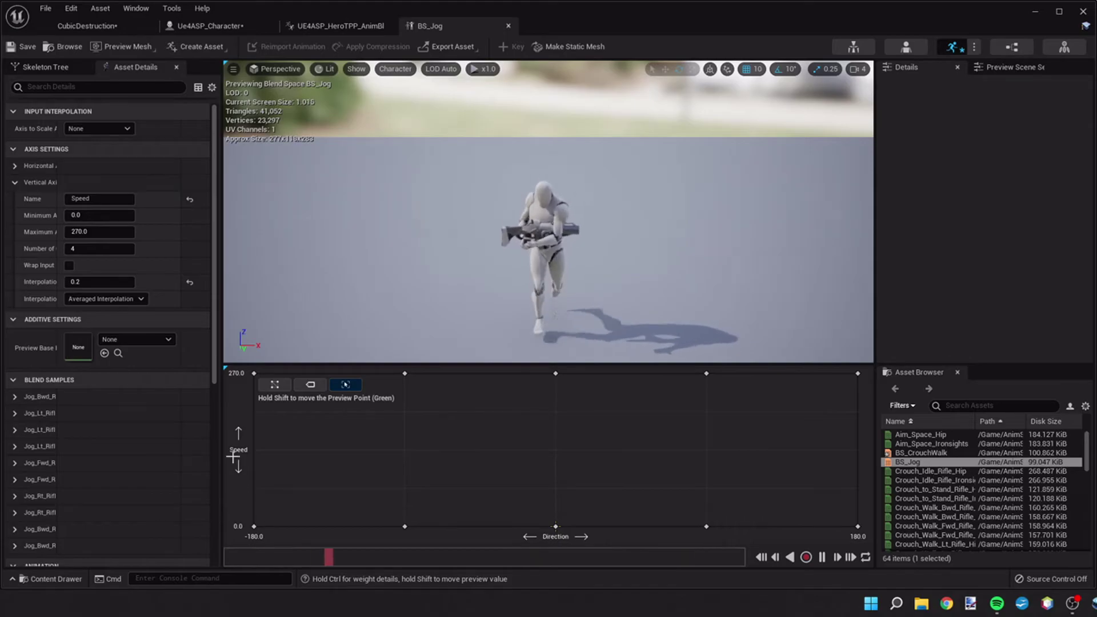
click(87, 231)
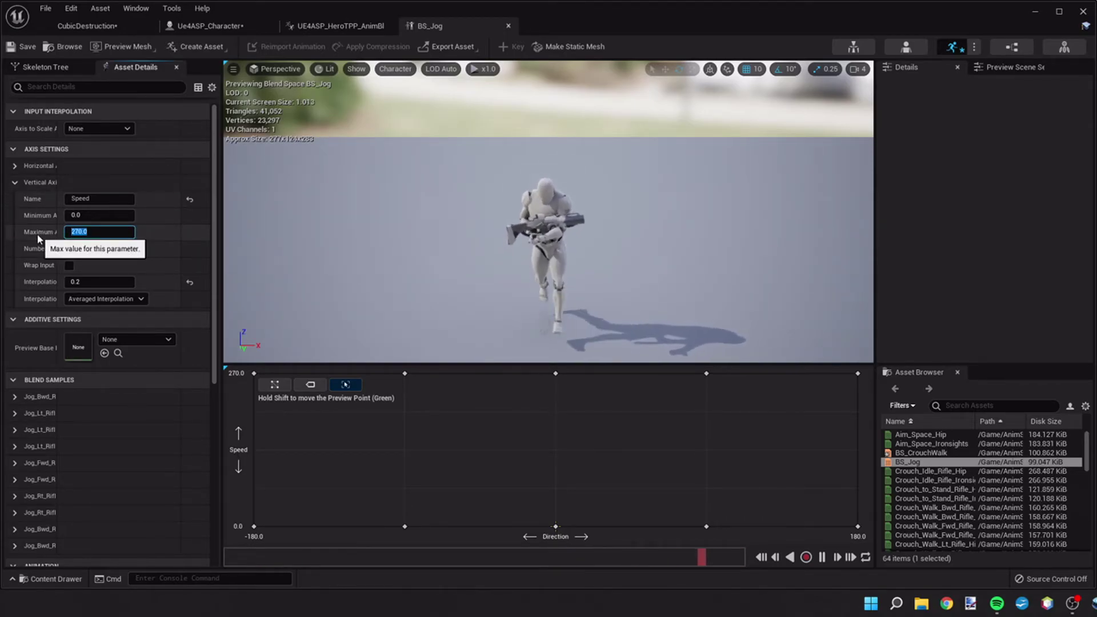
text(1200)
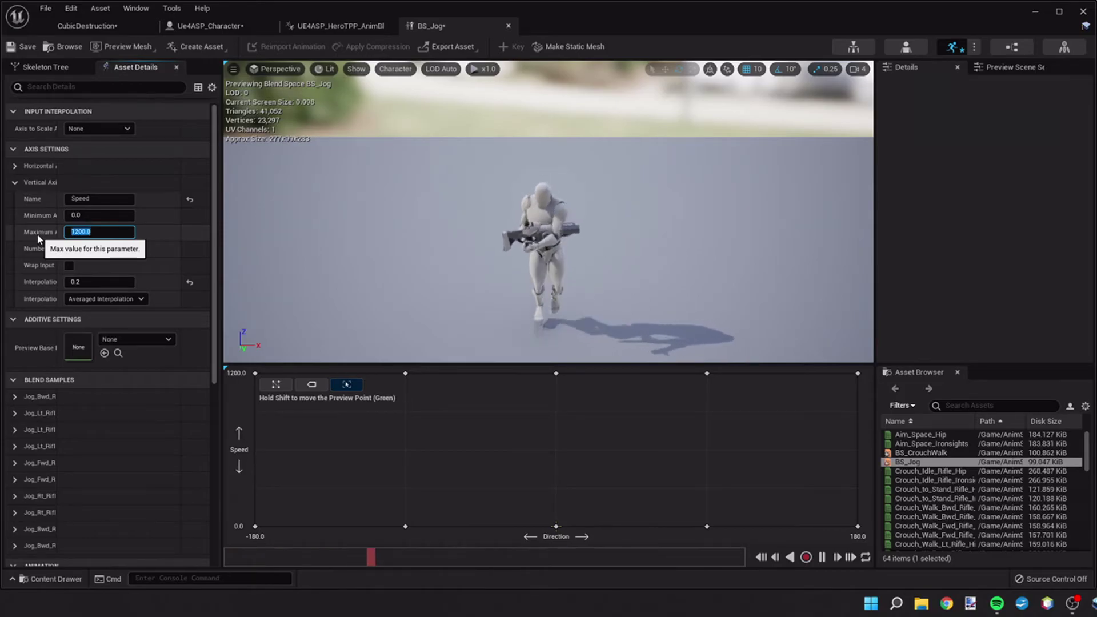
key(Return)
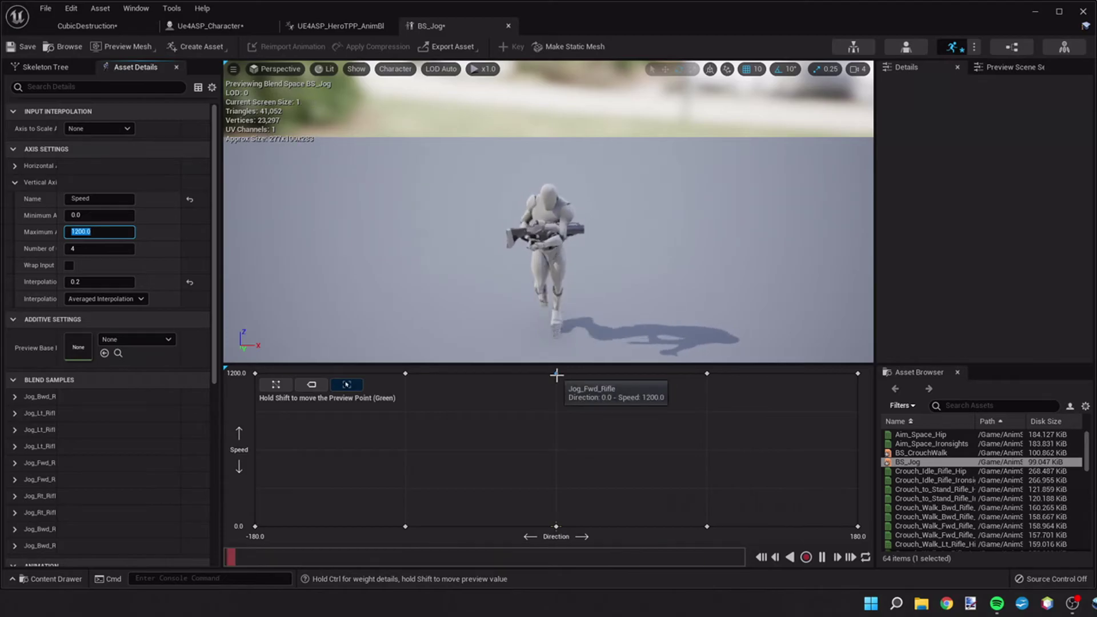
Move the forward, left, right and both backward top-row jog samples down to Speed 600.
click(553, 455)
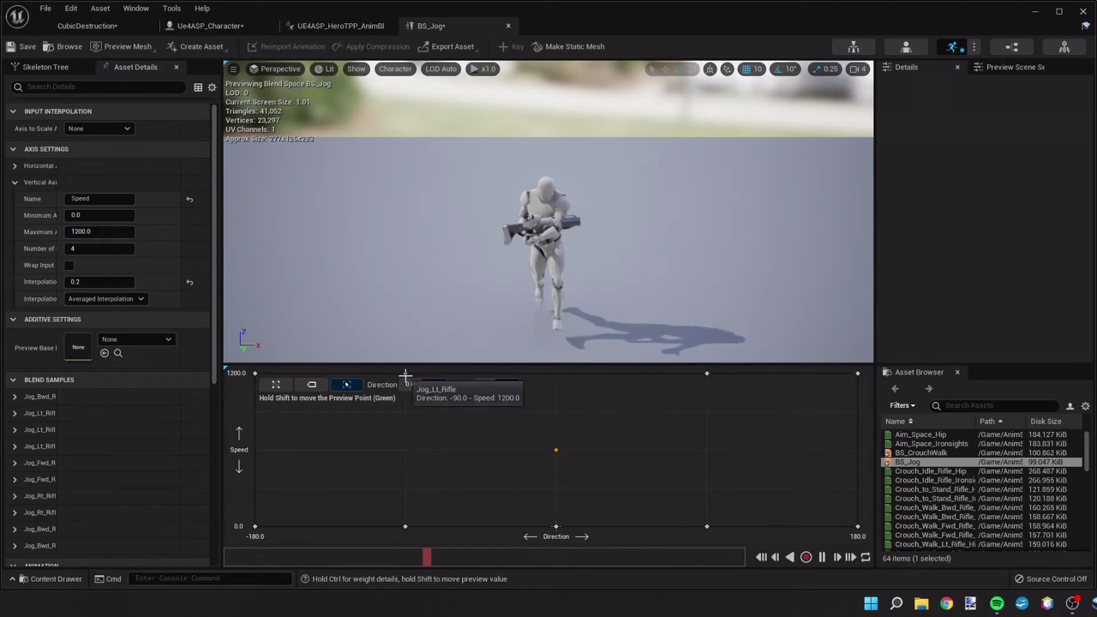
drag(405, 372, 405, 449)
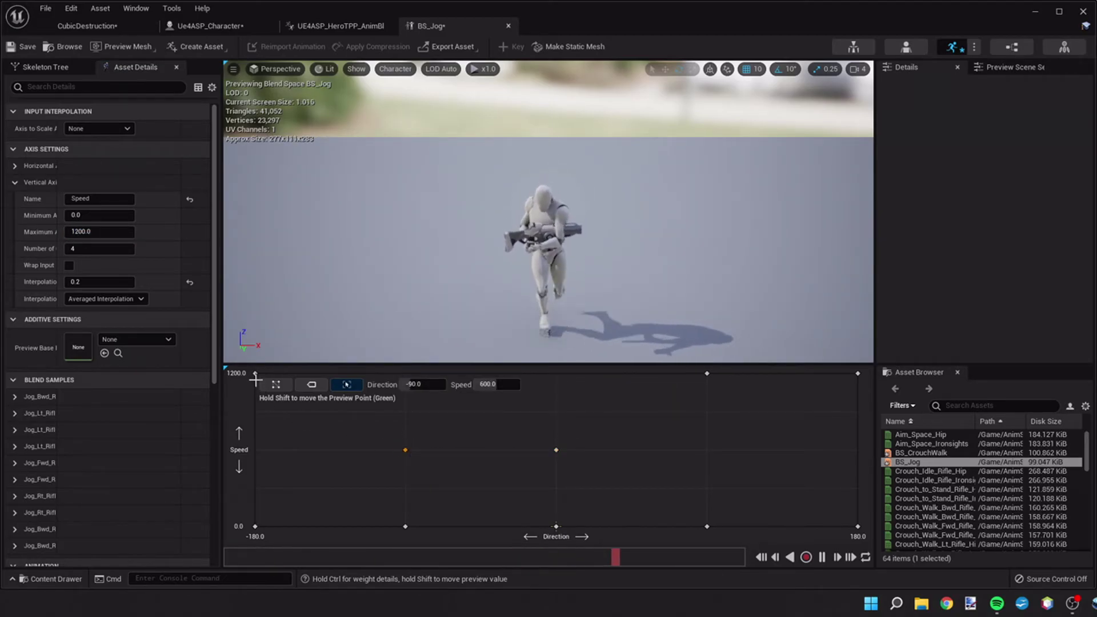
drag(255, 375, 255, 448)
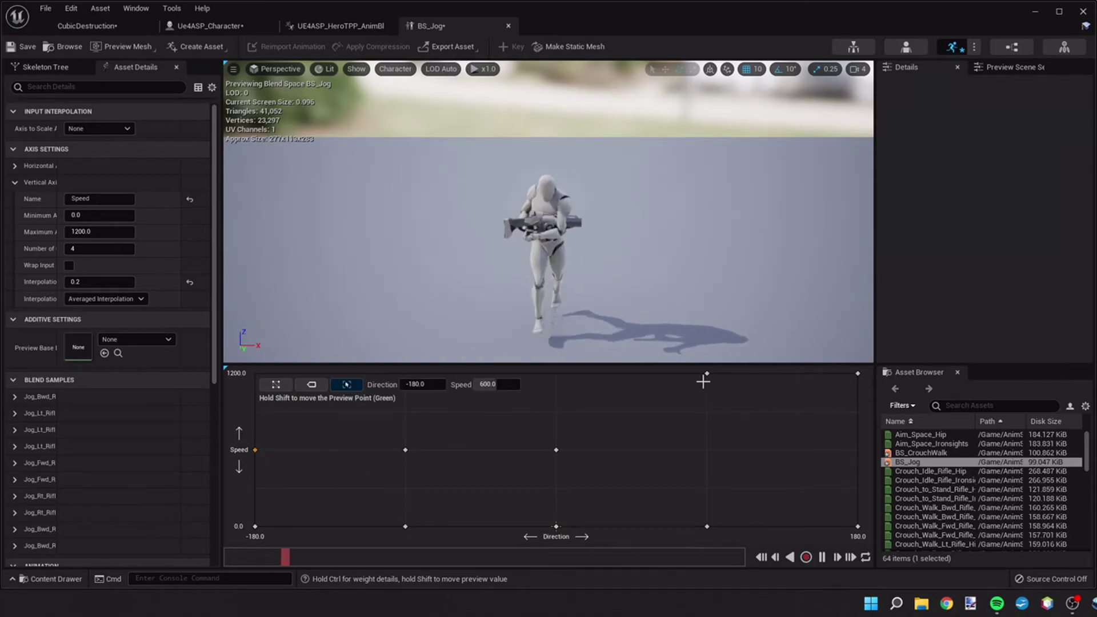
drag(707, 373, 708, 447)
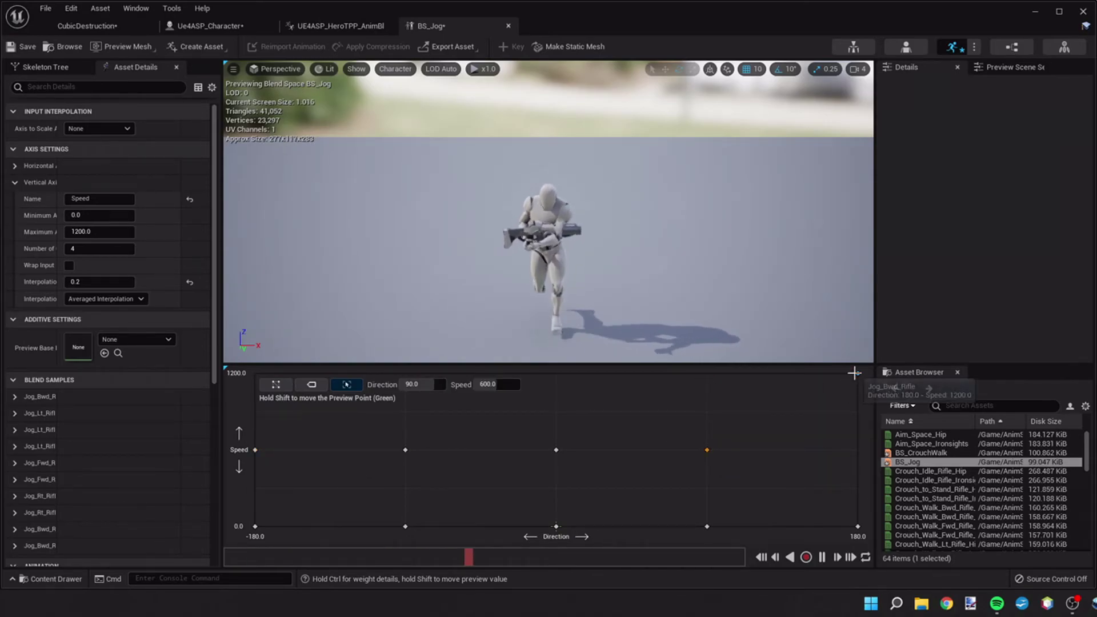
drag(858, 374, 860, 448)
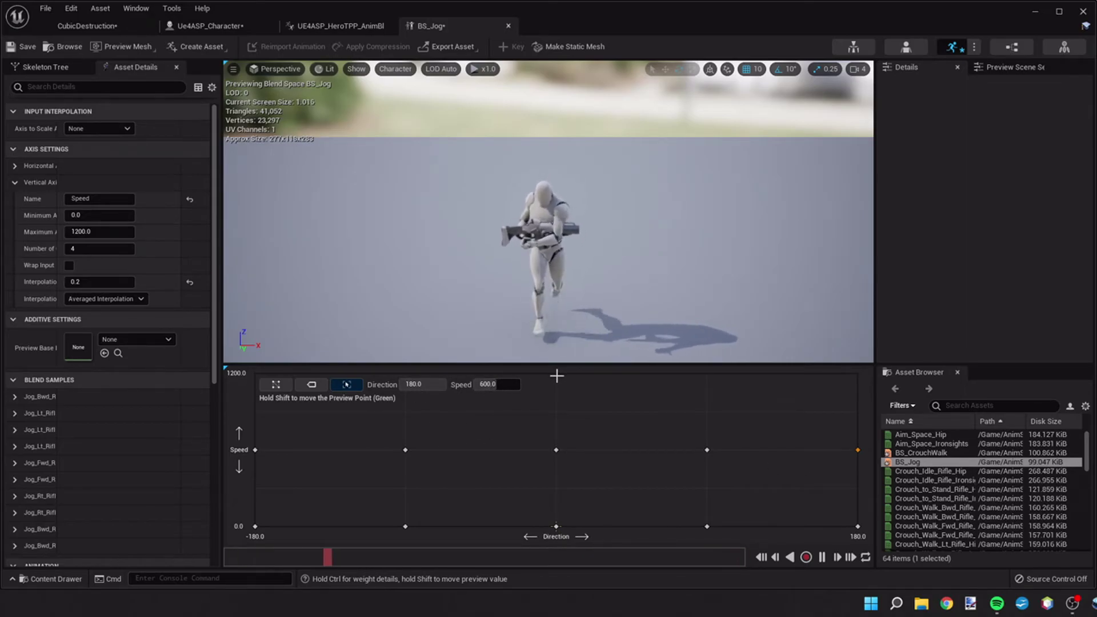
scroll(994, 497, down, 3)
scroll(994, 497, down, 3)
scroll(996, 498, down, 3)
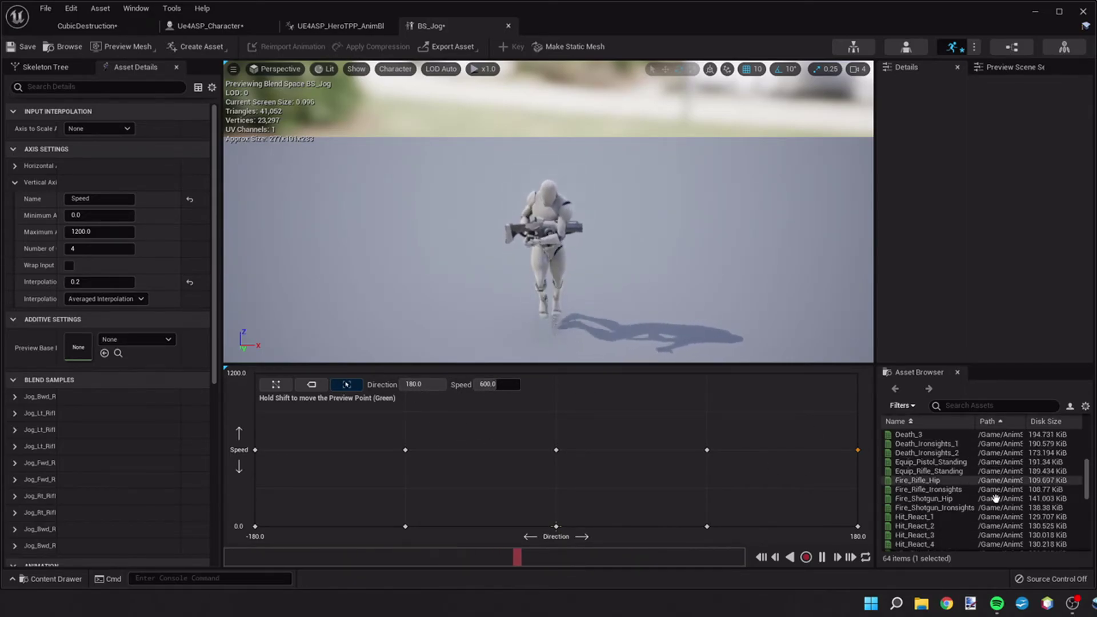
scroll(994, 497, down, 2)
scroll(994, 497, down, 2)
scroll(994, 498, down, 2)
scroll(994, 497, down, 2)
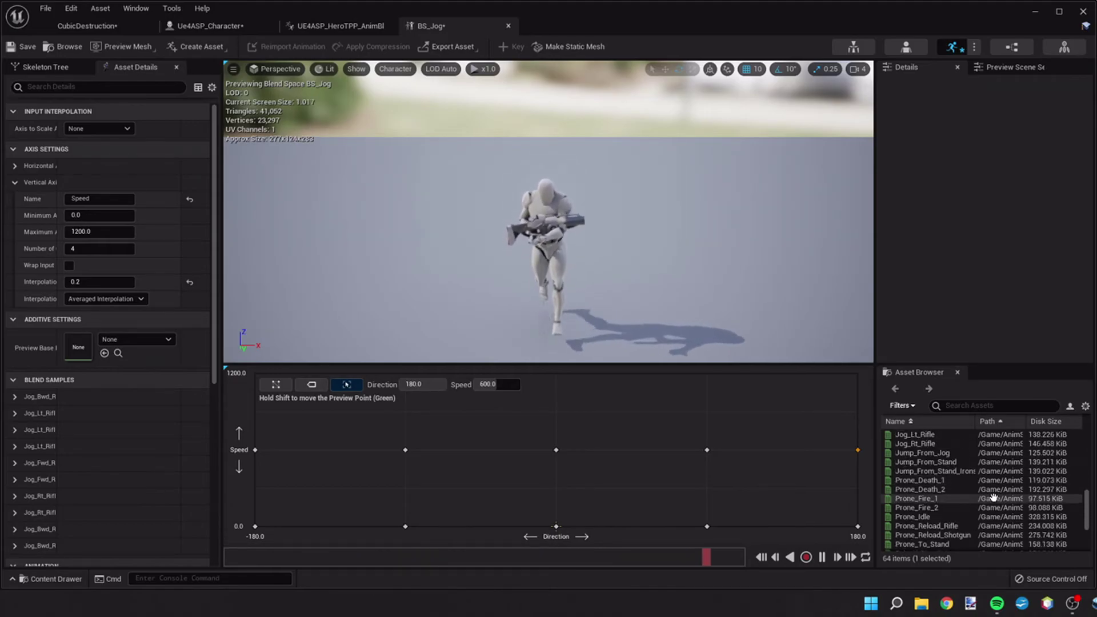
scroll(993, 497, down, 2)
scroll(977, 496, down, 2)
scroll(951, 493, down, 2)
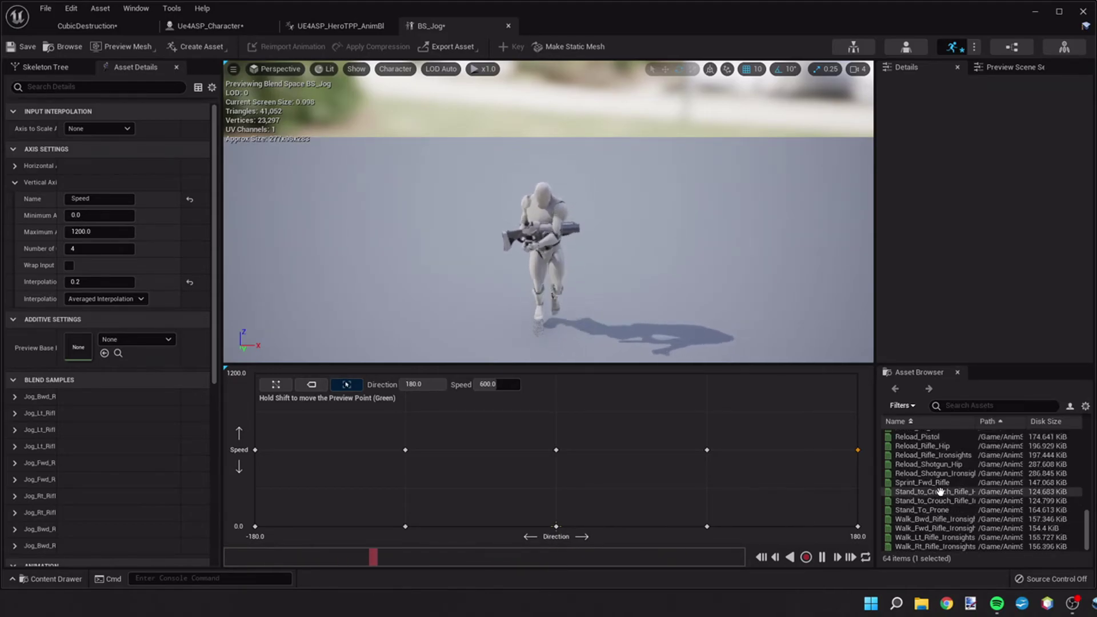
Place Sprint_Fwd_Rifle at all five top-speed directions (0, 90, 180, -90, -180) in BS_Jog.
drag(940, 483, 554, 375)
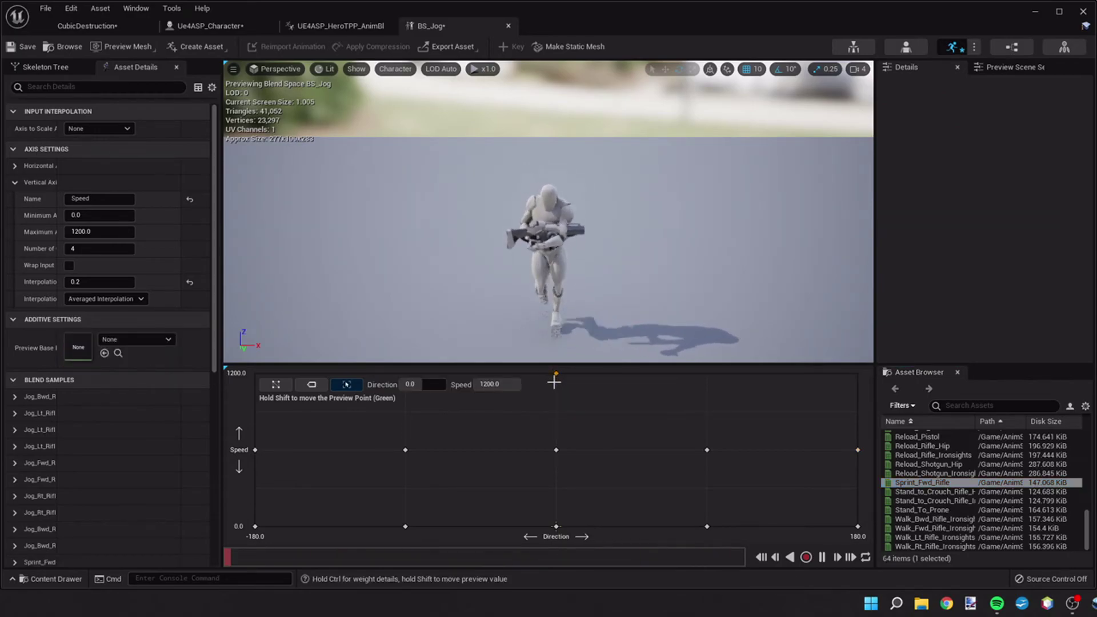
drag(920, 483, 720, 378)
drag(922, 483, 841, 372)
drag(921, 482, 376, 387)
mouse_move(921, 482)
mouse_down()
mouse_move(646, 457)
mouse_move(254, 390)
mouse_up()
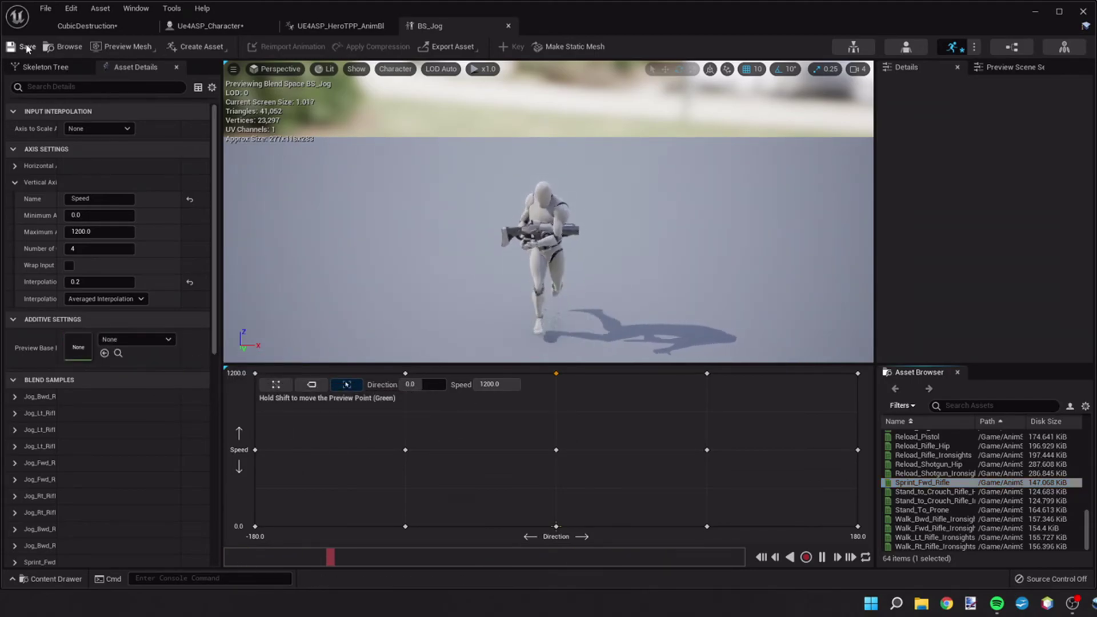
click(129, 29)
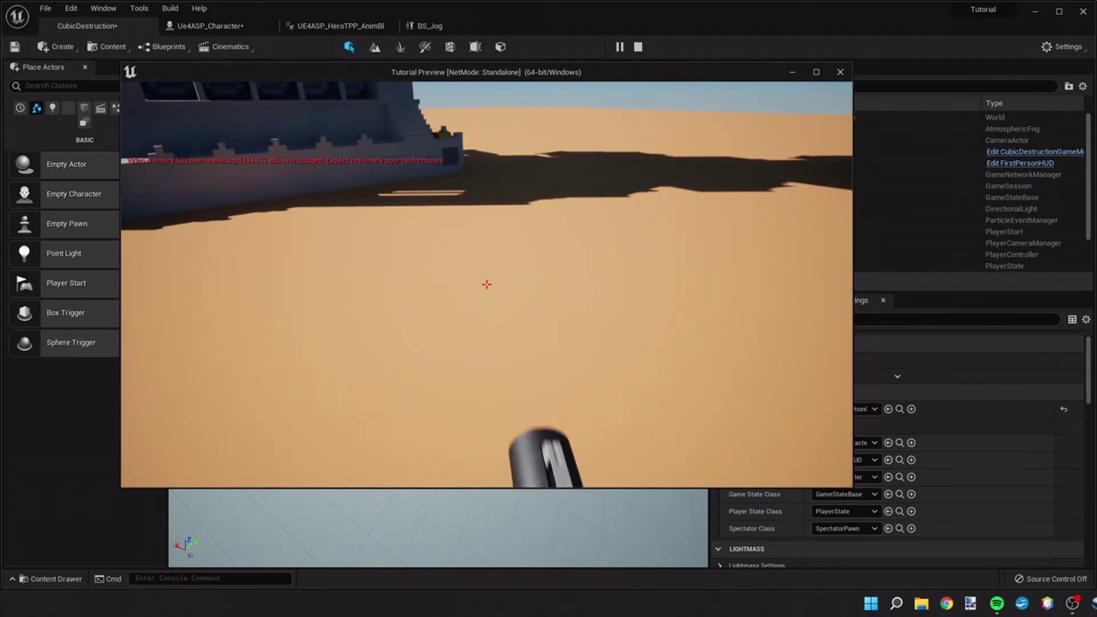
key(w)
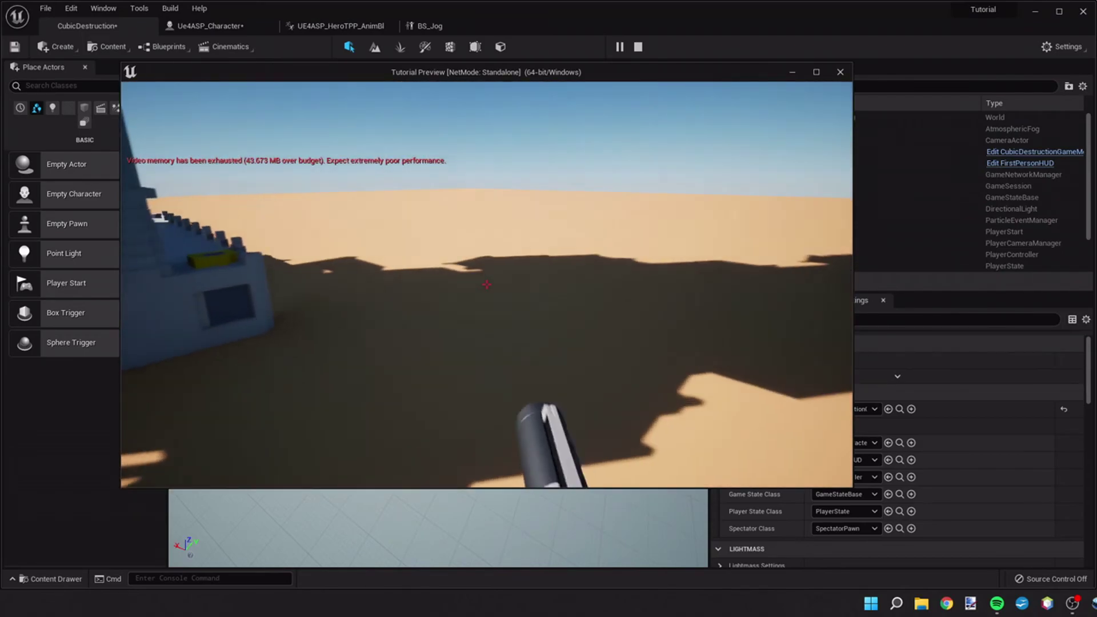
key(w)
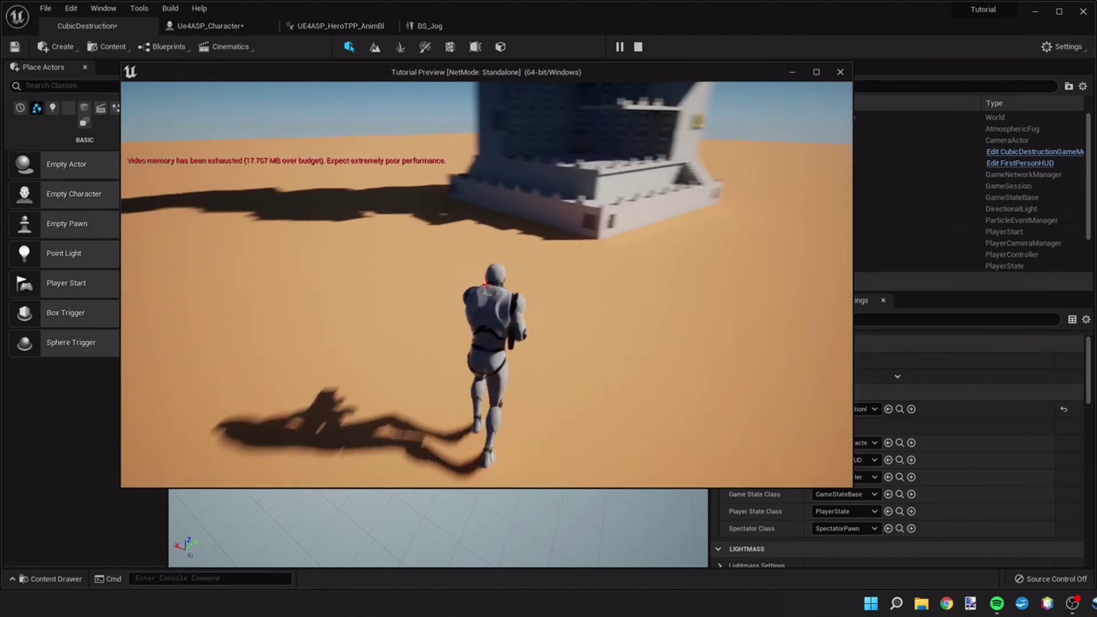
key(Escape)
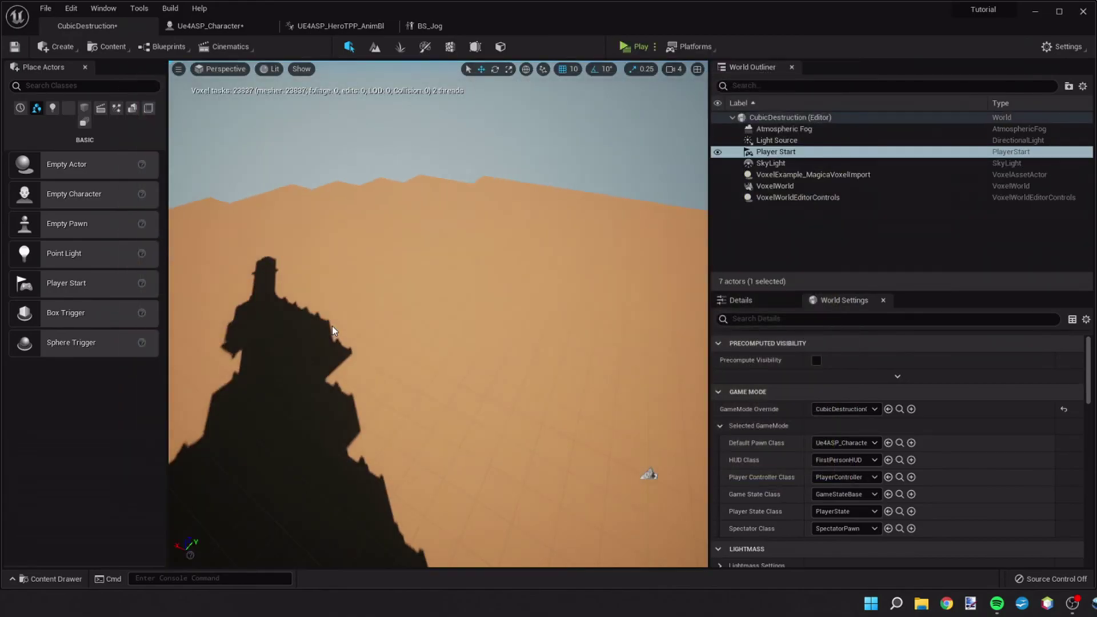